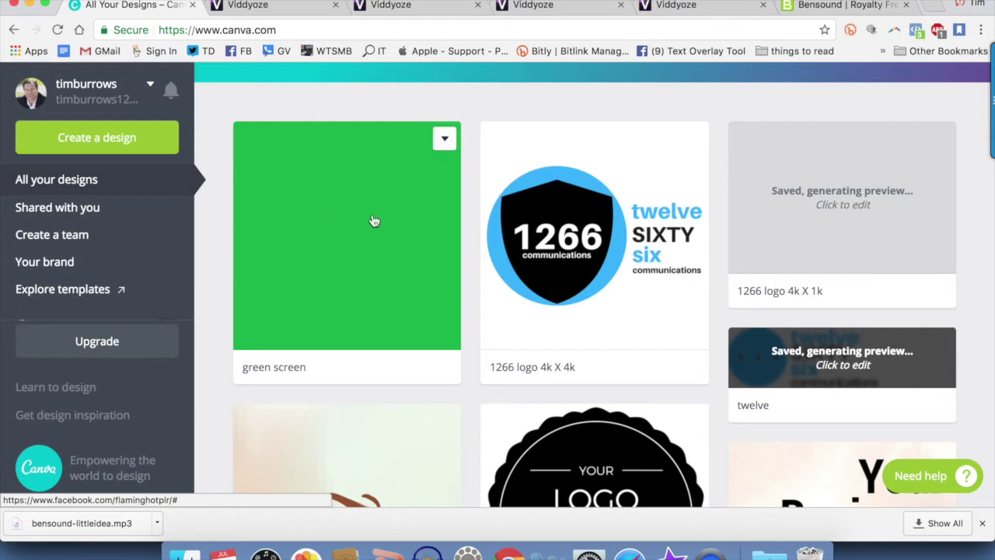
Start a new custom-size Canva design of 4000 × 4000 px.
scroll(335, 197, up, 5)
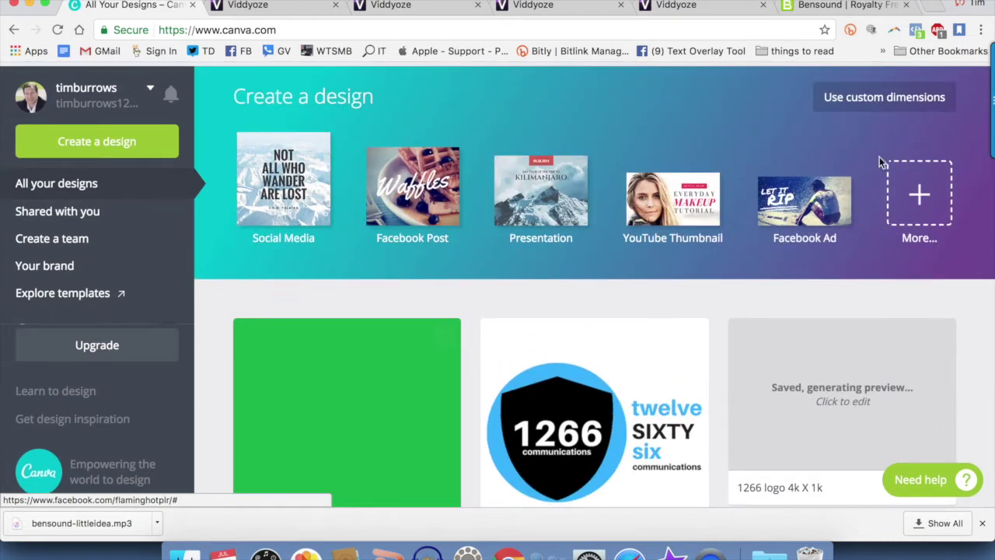
click(878, 94)
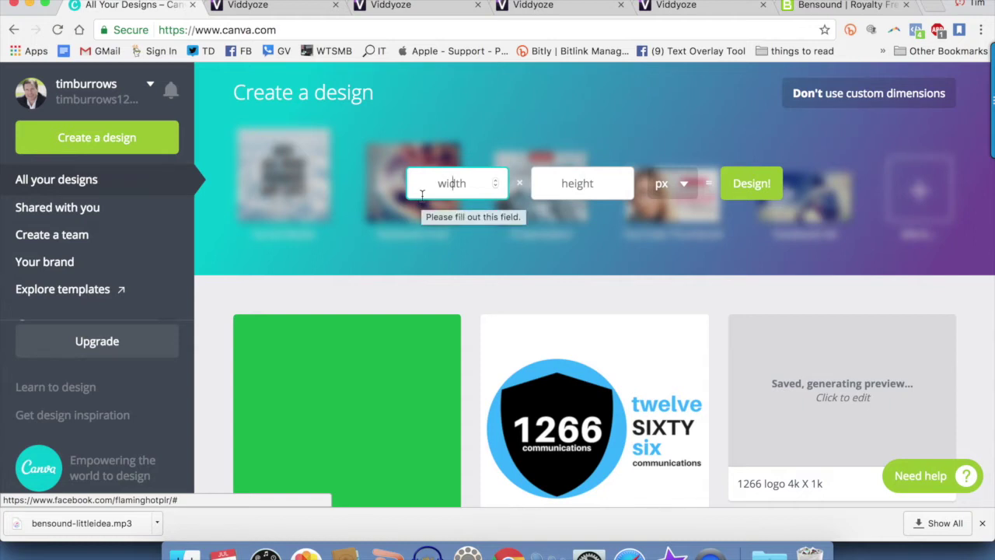
text(4000)
key(Tab)
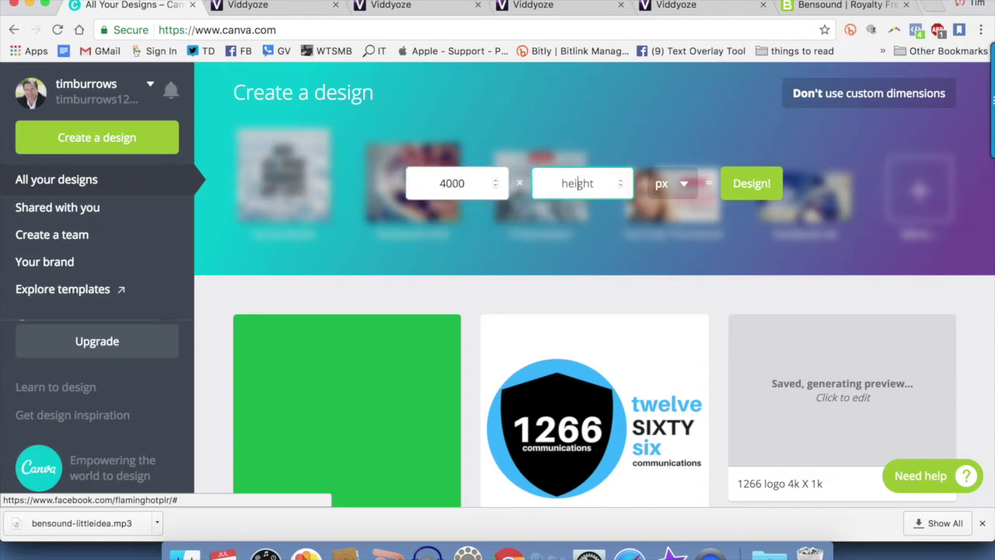
text(4000)
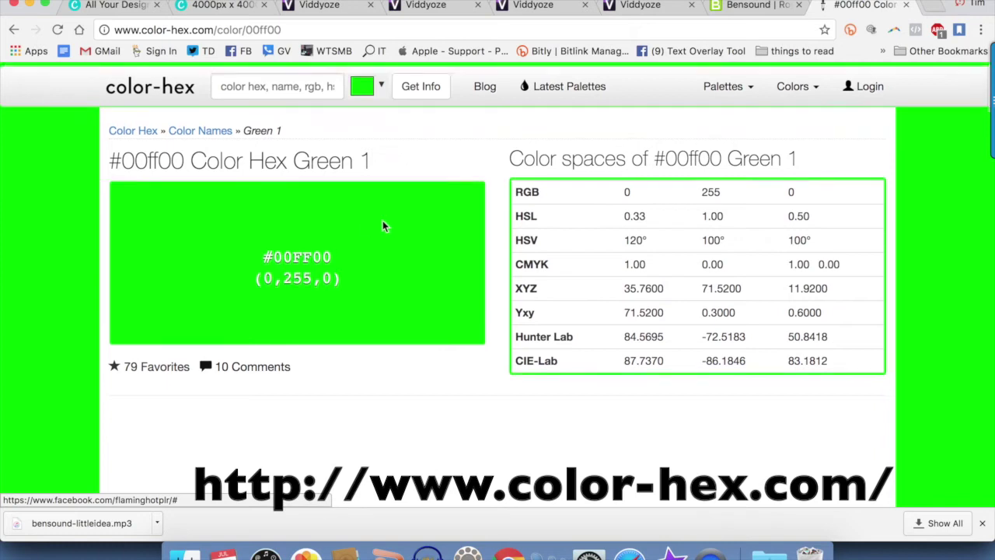
Review the shades and tints of #00FF00, then select its 00FF00 hex code for copying.
scroll(382, 222, down, 7)
scroll(233, 225, down, 4)
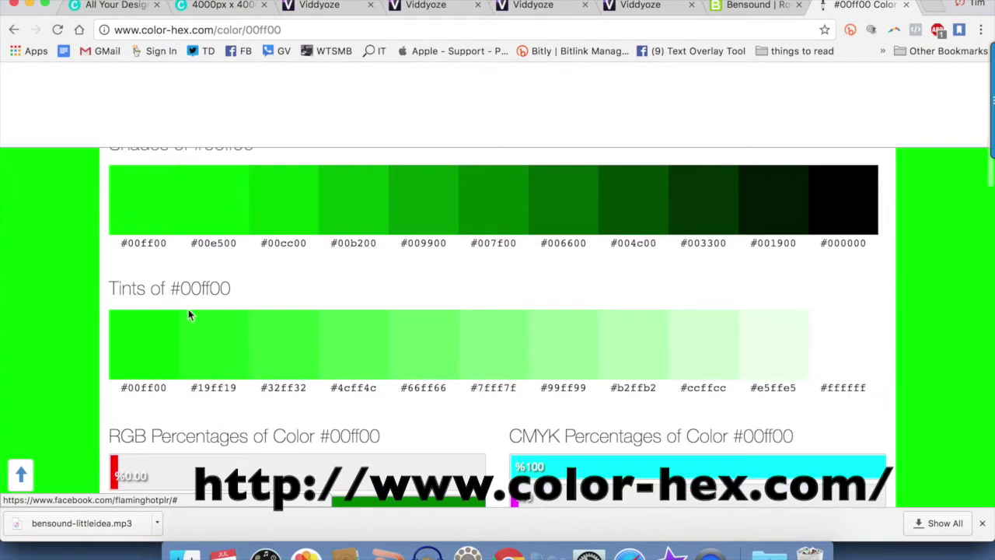
scroll(439, 320, up, 3)
scroll(433, 318, up, 3)
scroll(327, 391, down, 5)
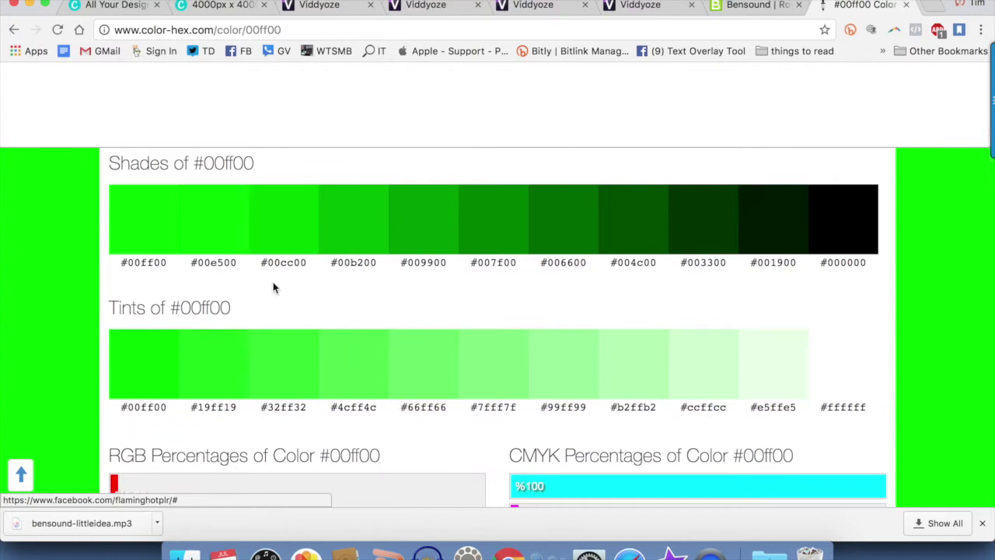
scroll(276, 287, up, 6)
scroll(295, 327, down, 3)
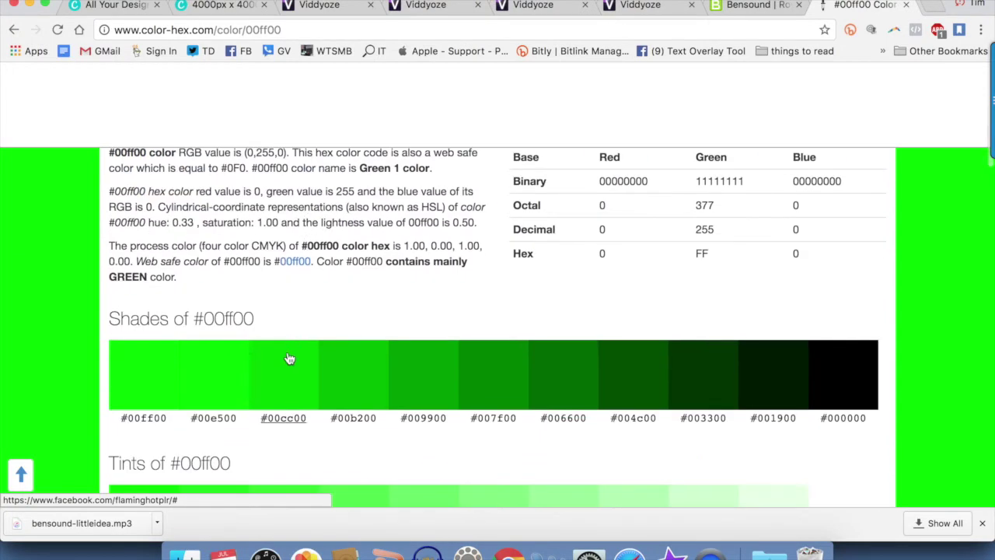
scroll(288, 356, up, 4)
scroll(292, 311, up, 6)
double_click(296, 253)
key(ctrl+c)
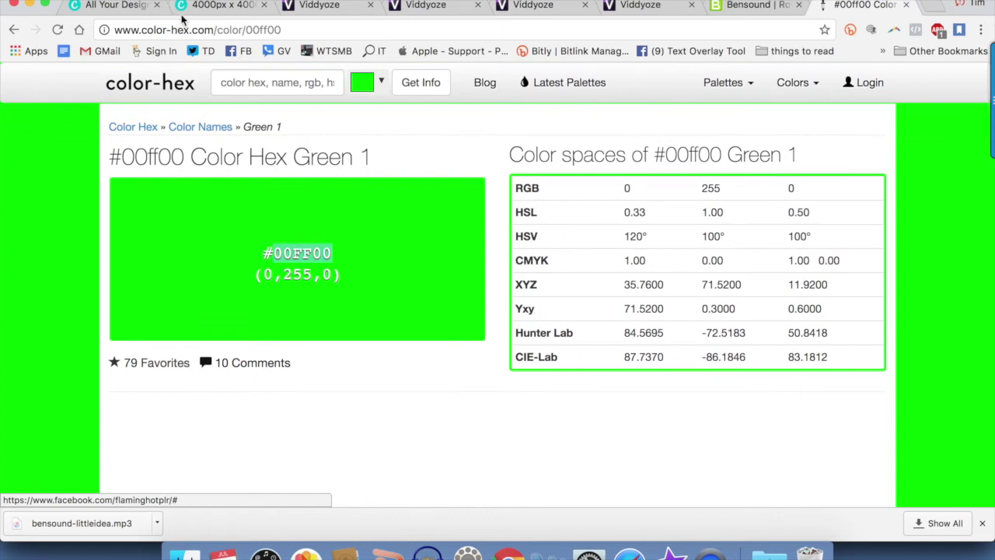
click(220, 5)
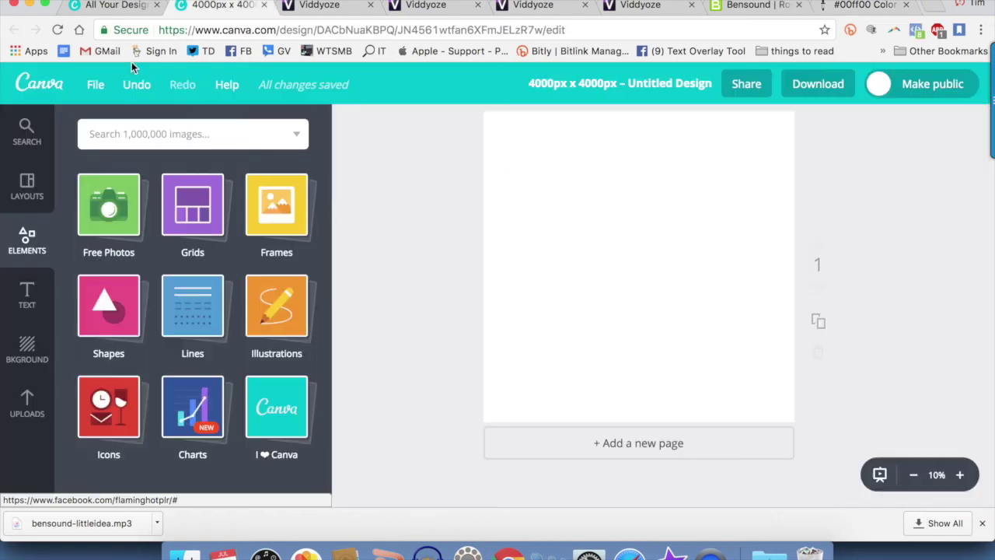
Fill the design background with the pasted #00ff00 green.
click(26, 346)
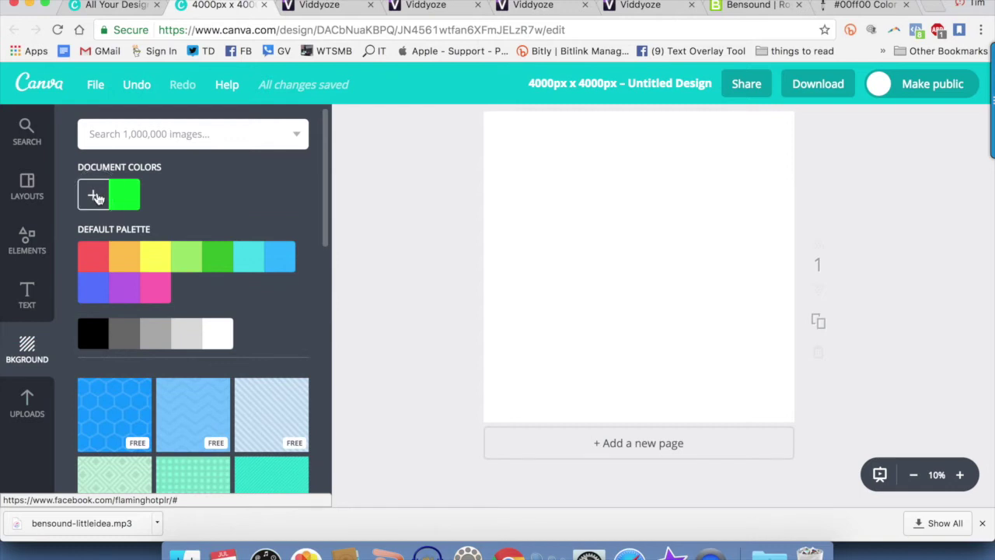
click(95, 194)
double_click(206, 394)
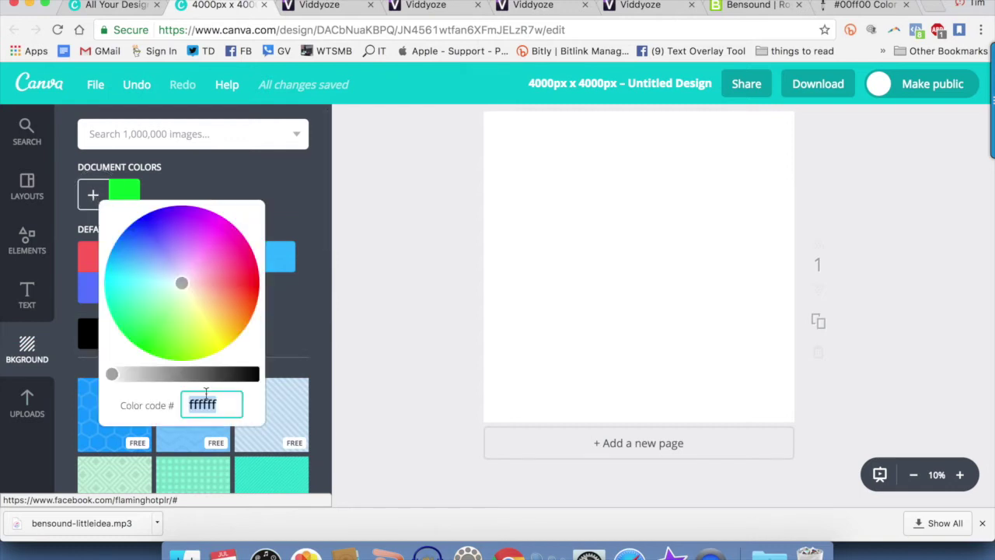
key(ctrl+v)
key(Return)
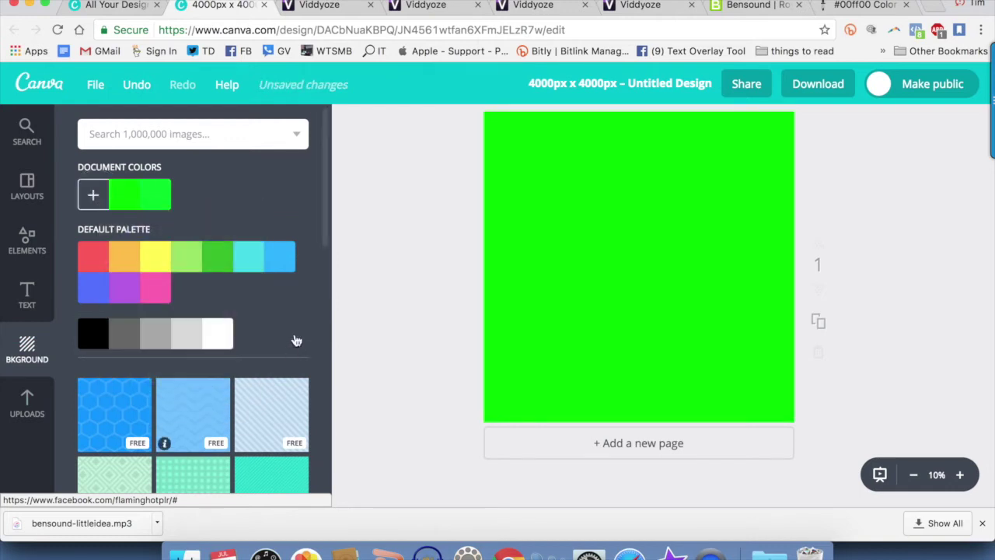
Title the design 'green screen template' and download it as a PNG.
click(674, 84)
text(green scr)
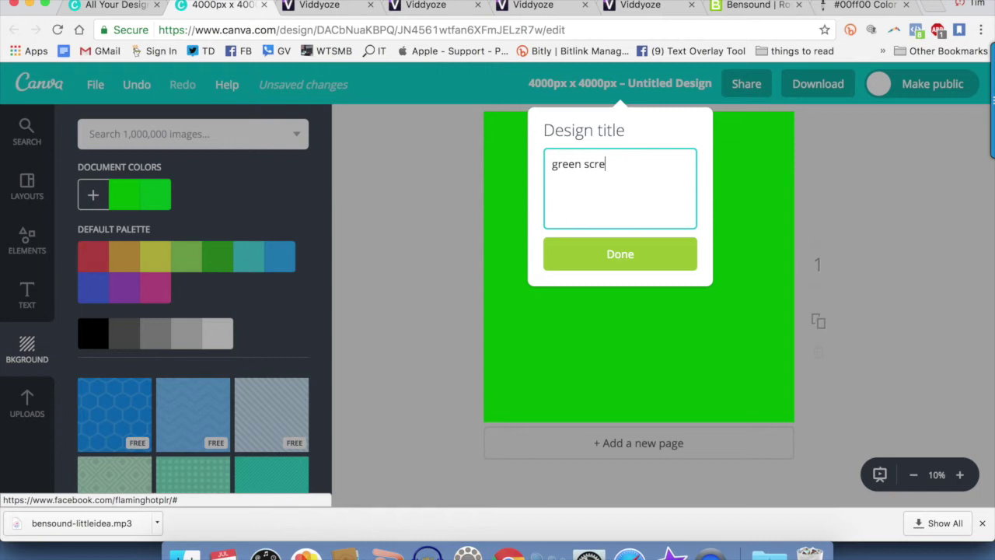
text(en template)
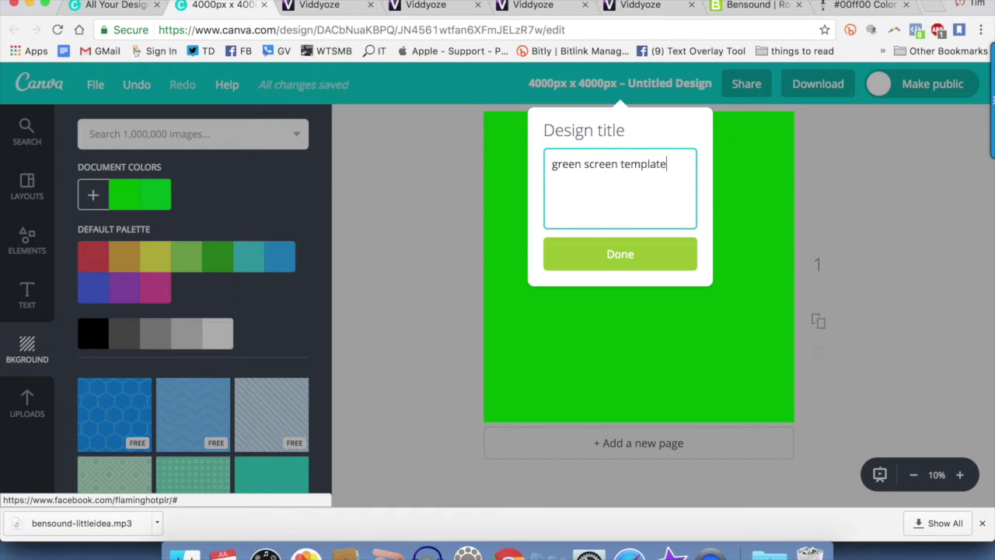
key(Return)
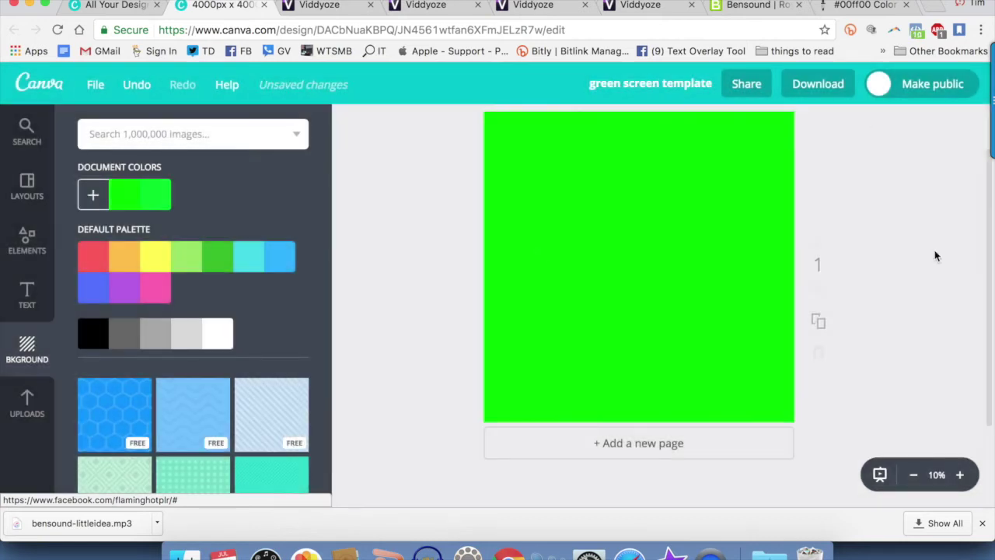
click(814, 85)
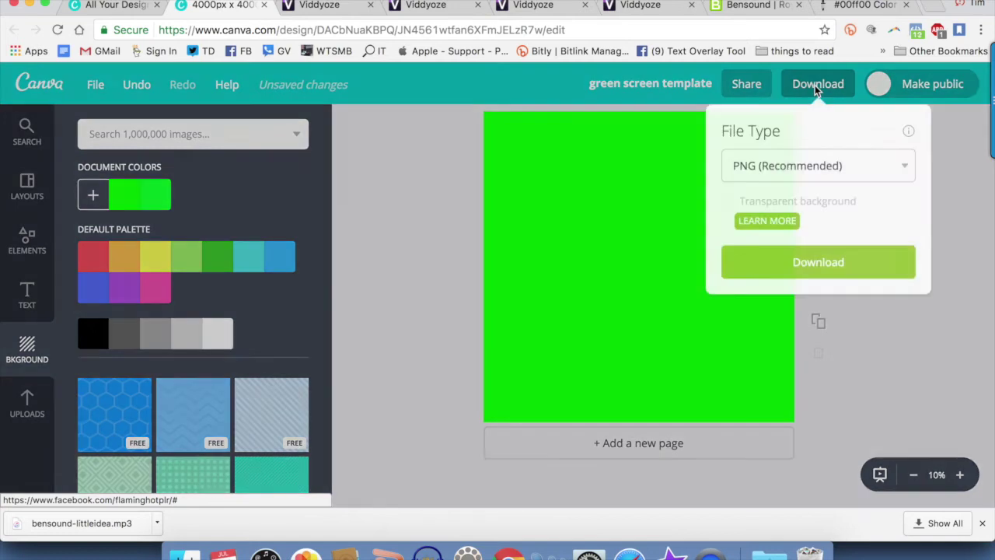
click(823, 259)
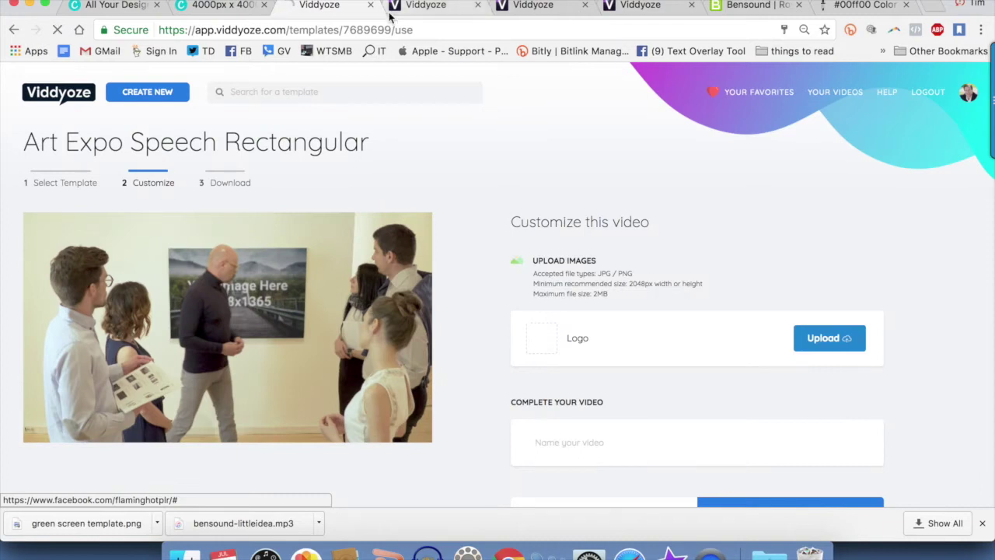
Upload green screen template.png as the logo in the Art Expo Speech Rectangular template.
key(super+r)
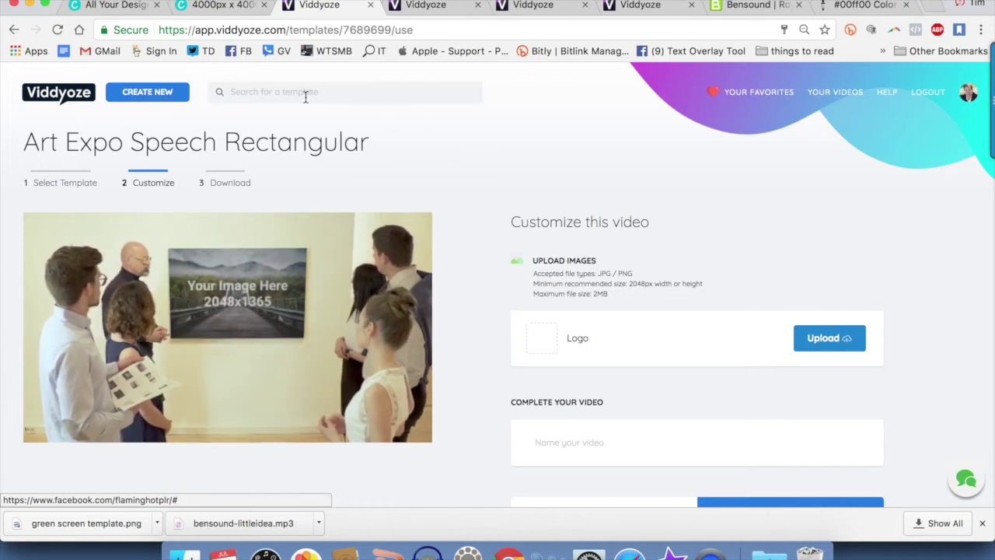
click(817, 339)
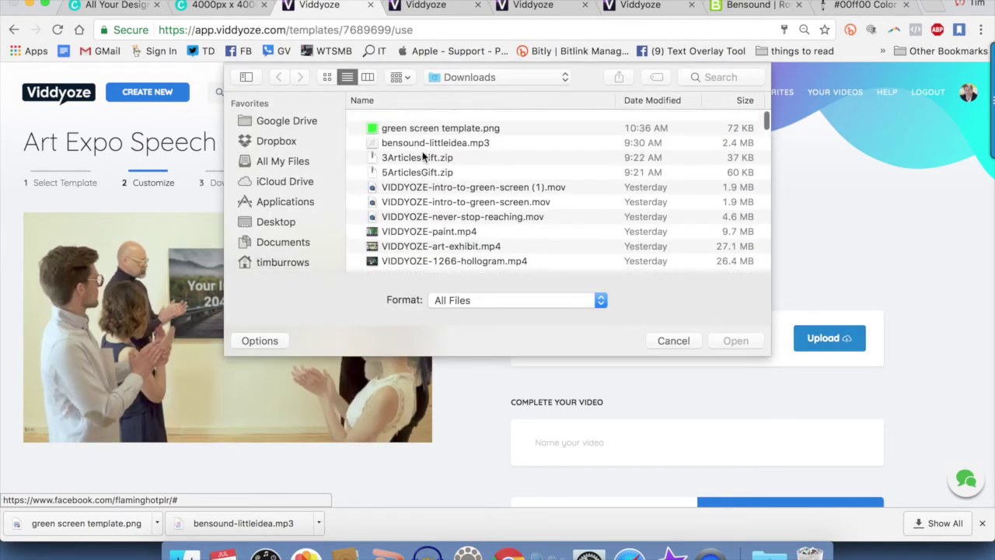
click(412, 125)
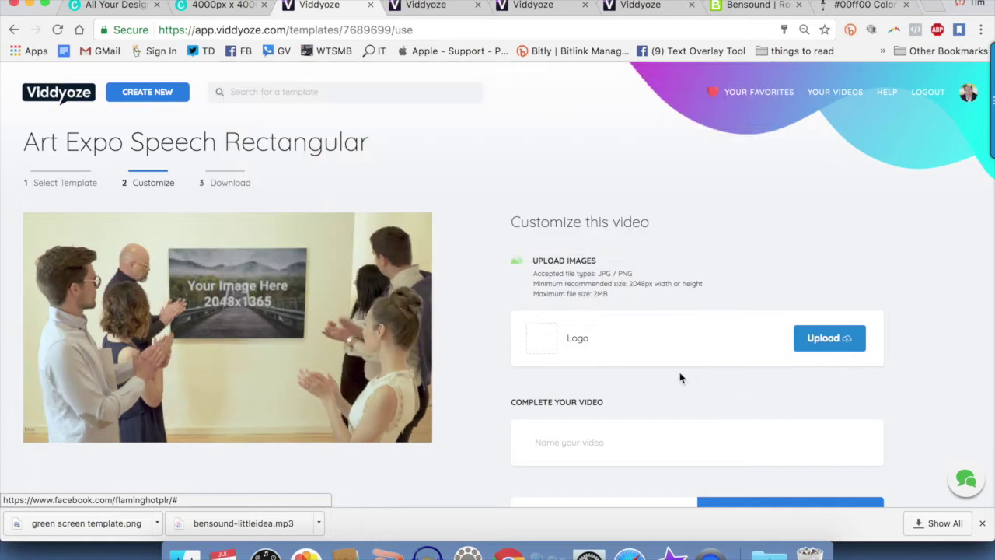
scroll(668, 393, down, 3)
scroll(669, 398, down, 1)
click(582, 295)
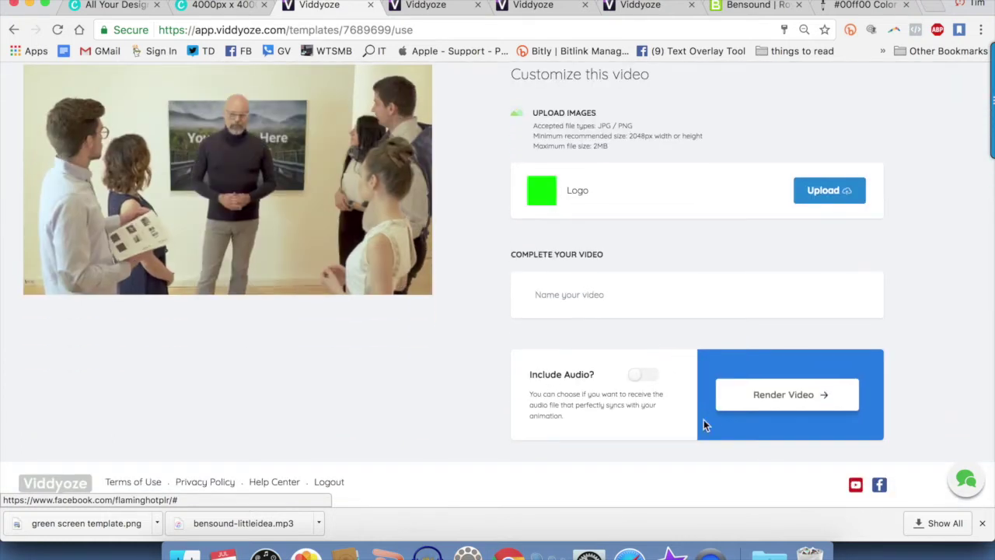
scroll(466, 264, up, 5)
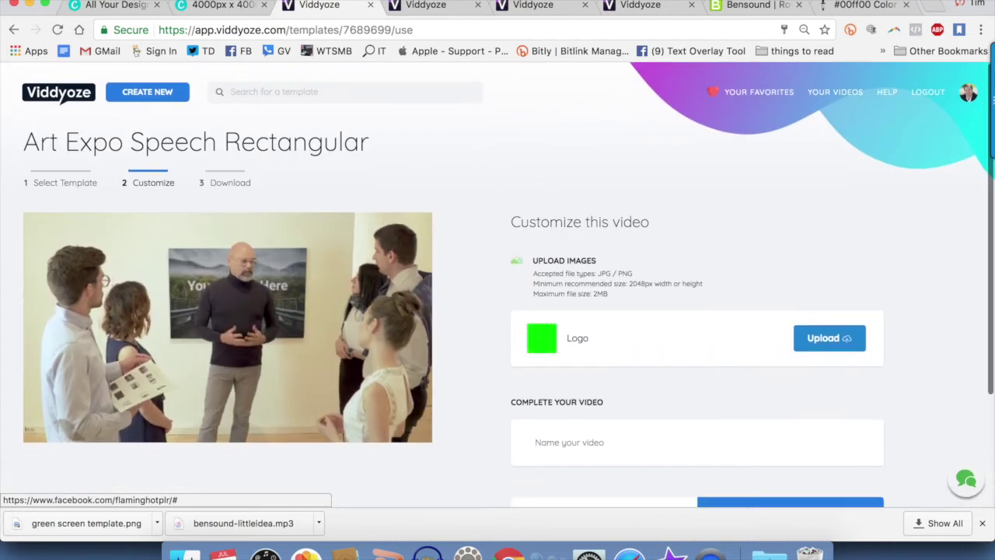
Upload the green screen template as the Paint Bucket Splash template's logo.
click(416, 8)
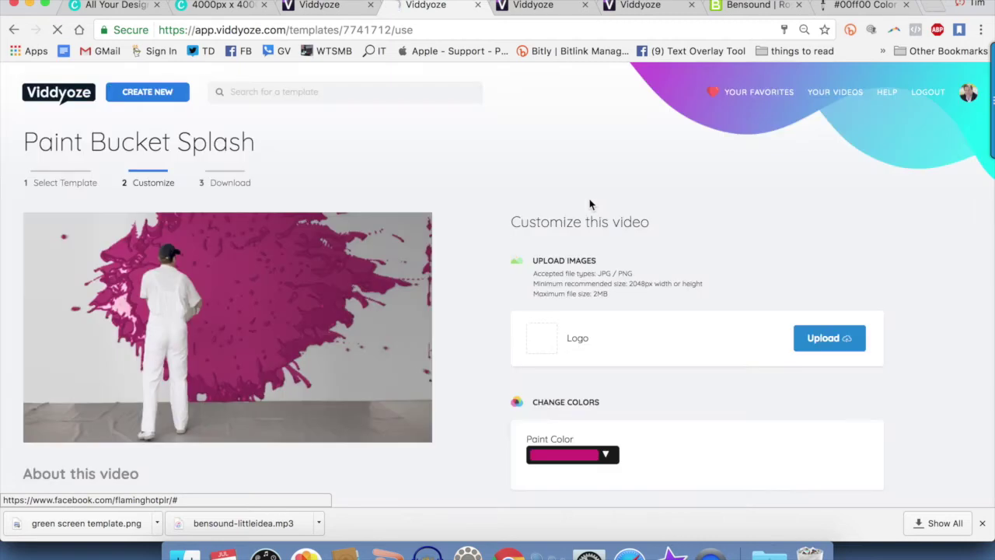
scroll(468, 223, down, 1)
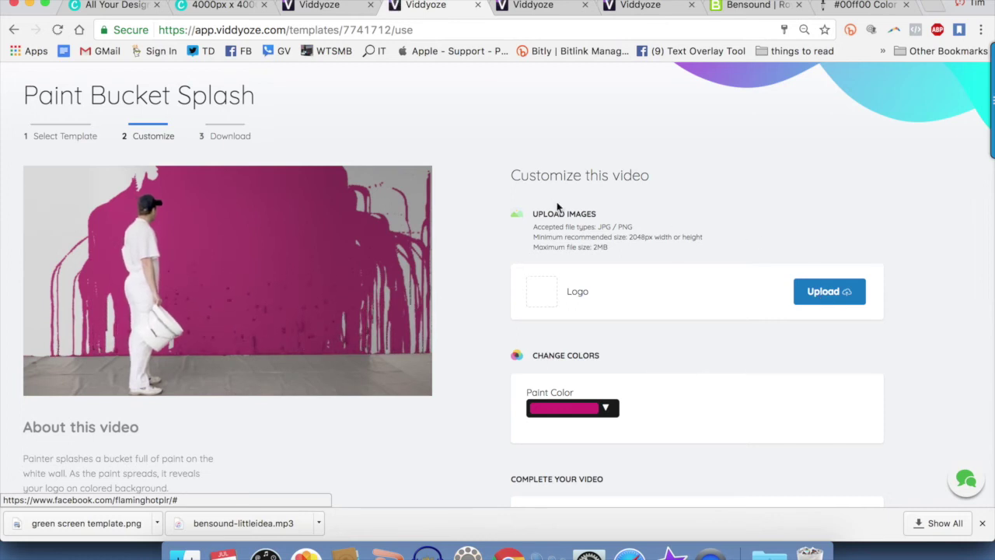
double_click(435, 119)
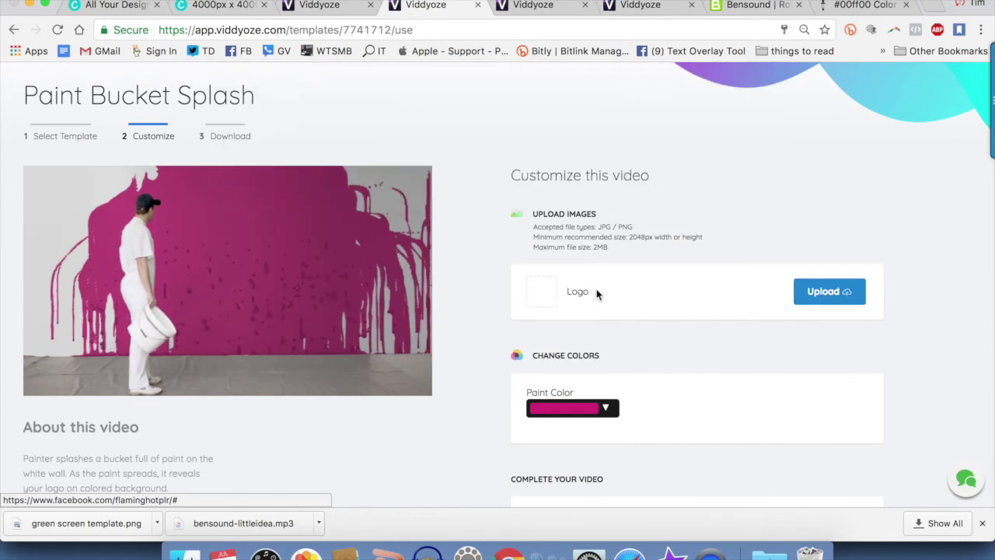
scroll(633, 358, down, 1)
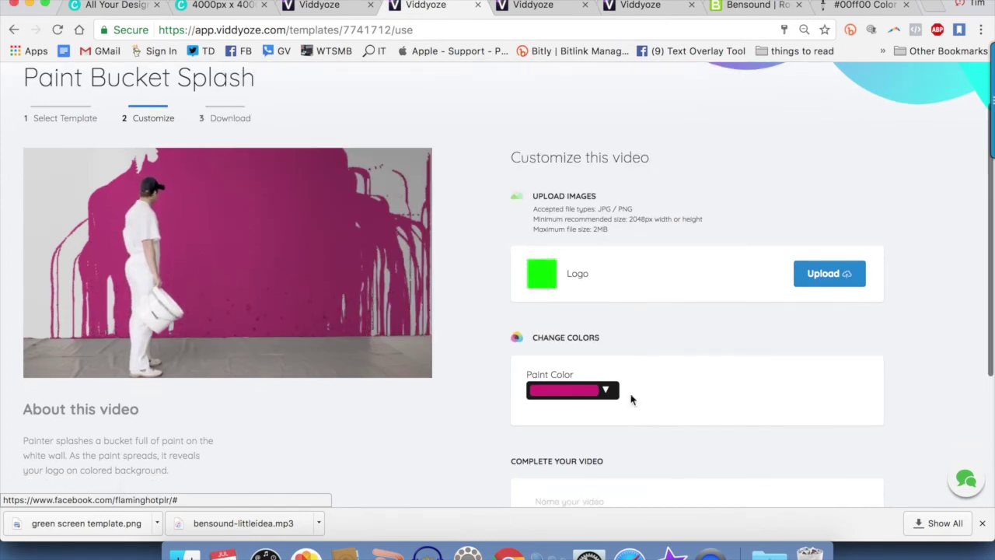
Set the paint colour to #00ff00 and review the updated template page.
click(571, 391)
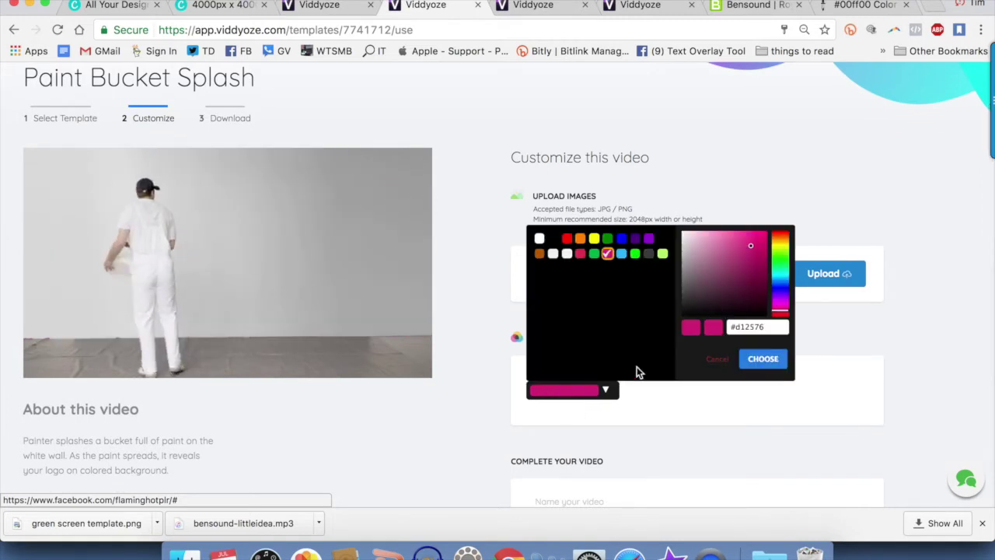
double_click(744, 327)
text(#00ff00)
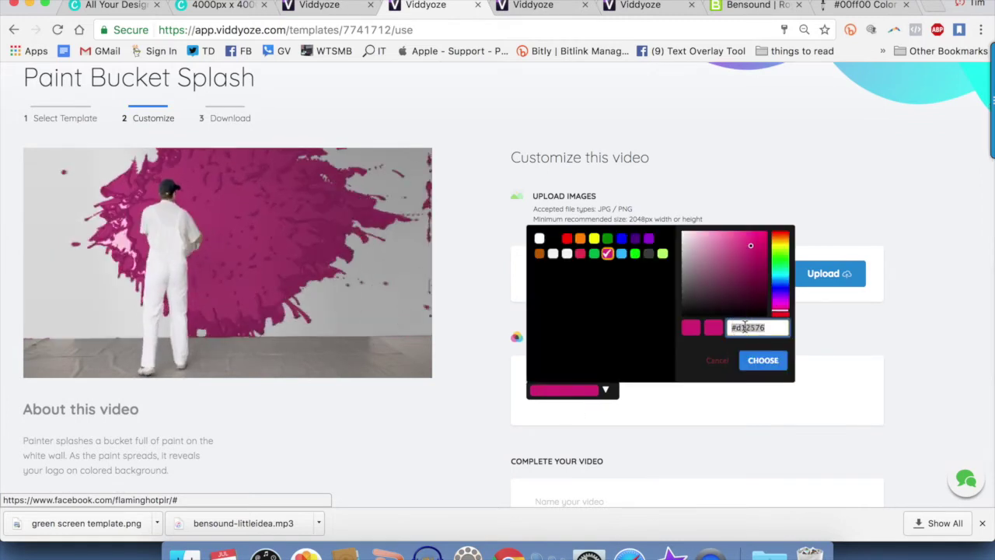
key(Return)
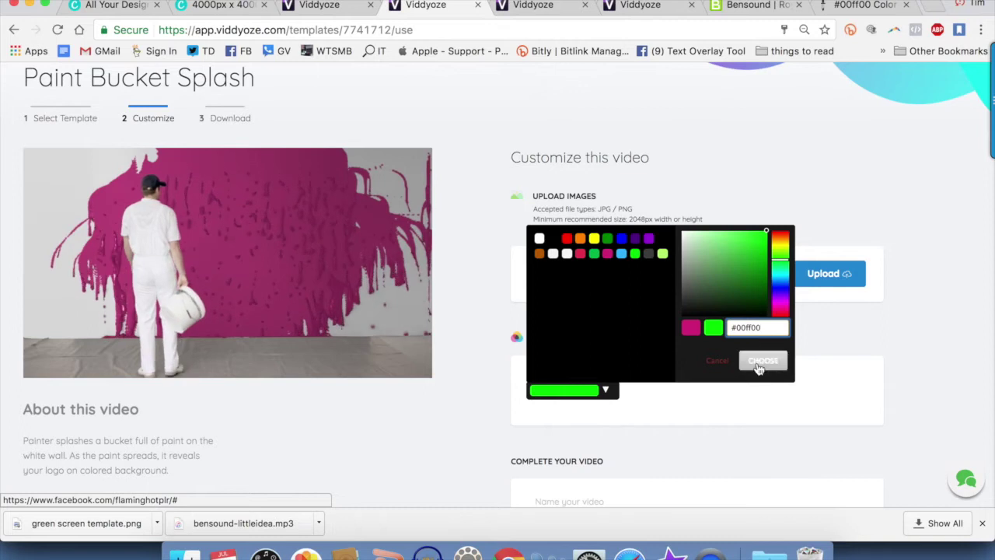
click(761, 361)
scroll(714, 387, down, 1)
scroll(583, 401, down, 1)
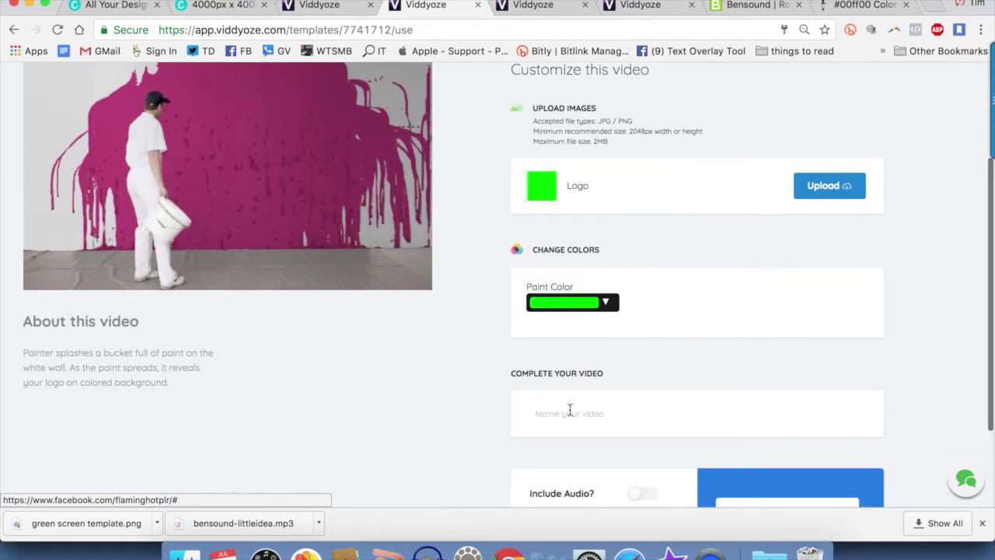
scroll(556, 415, down, 3)
scroll(537, 326, up, 1)
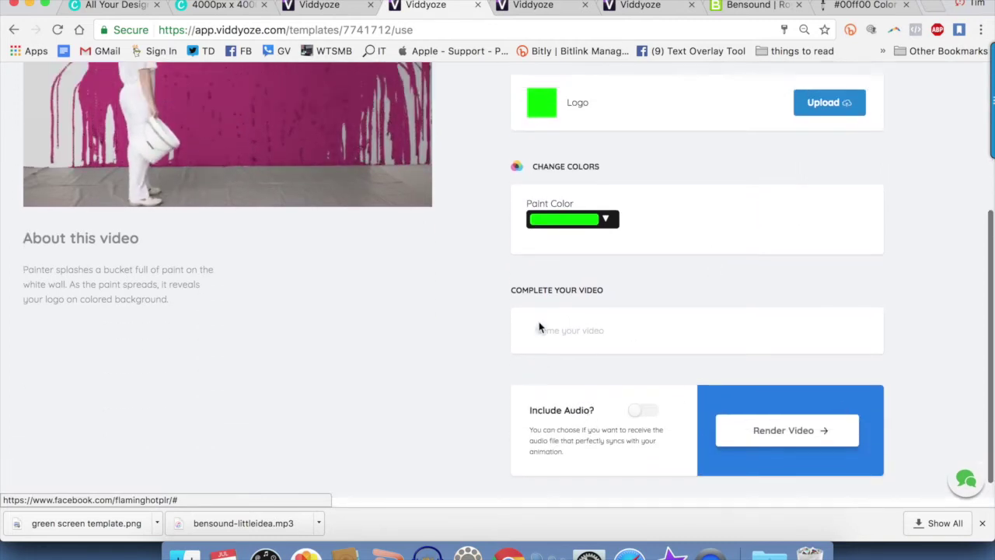
scroll(506, 312, up, 3)
scroll(505, 312, up, 1)
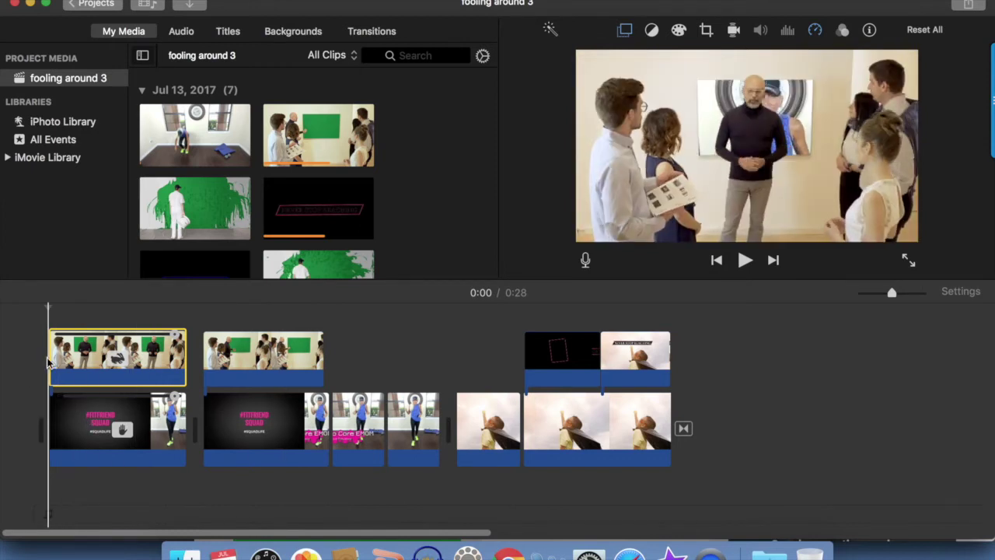
Move the playhead into the first clip and select the main-track clip beneath it.
click(89, 359)
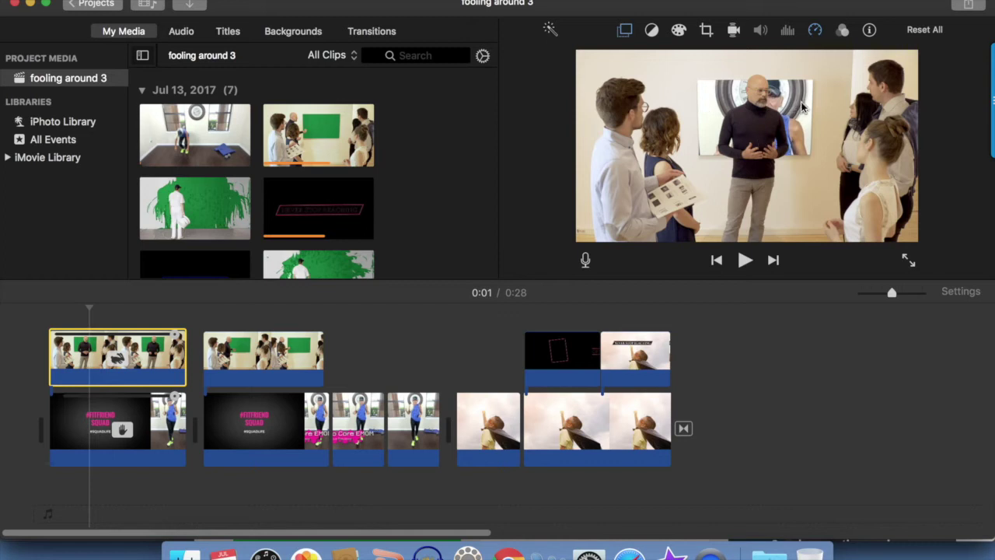
click(75, 434)
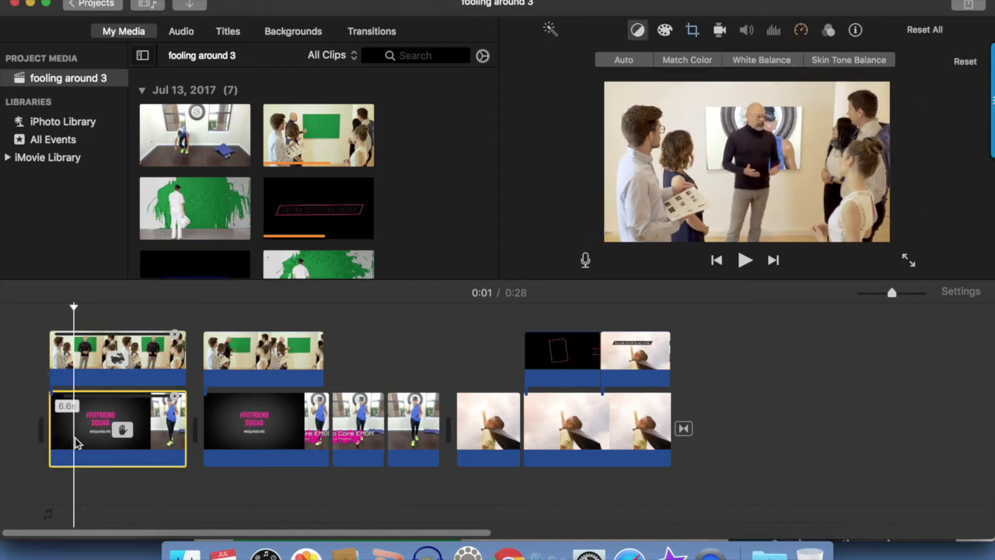
click(693, 30)
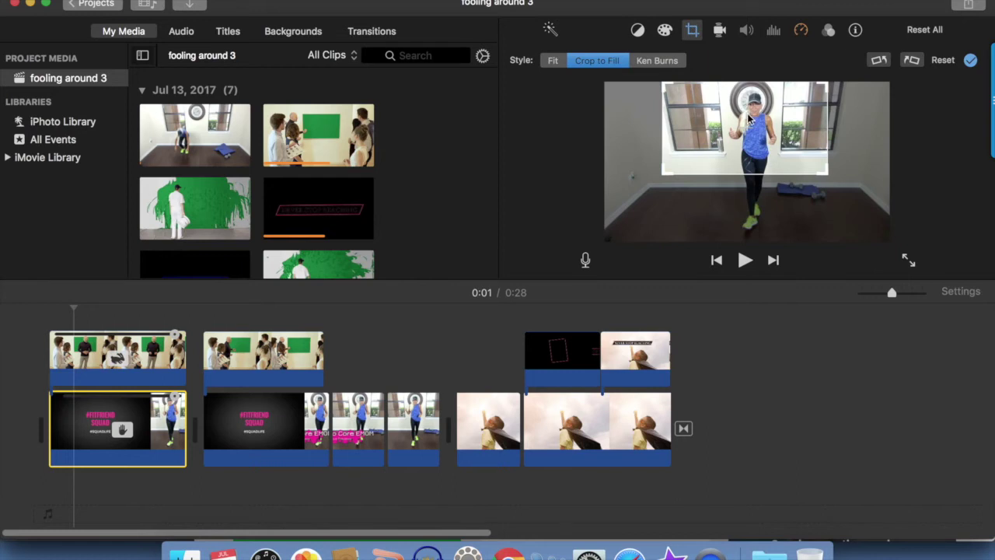
click(158, 356)
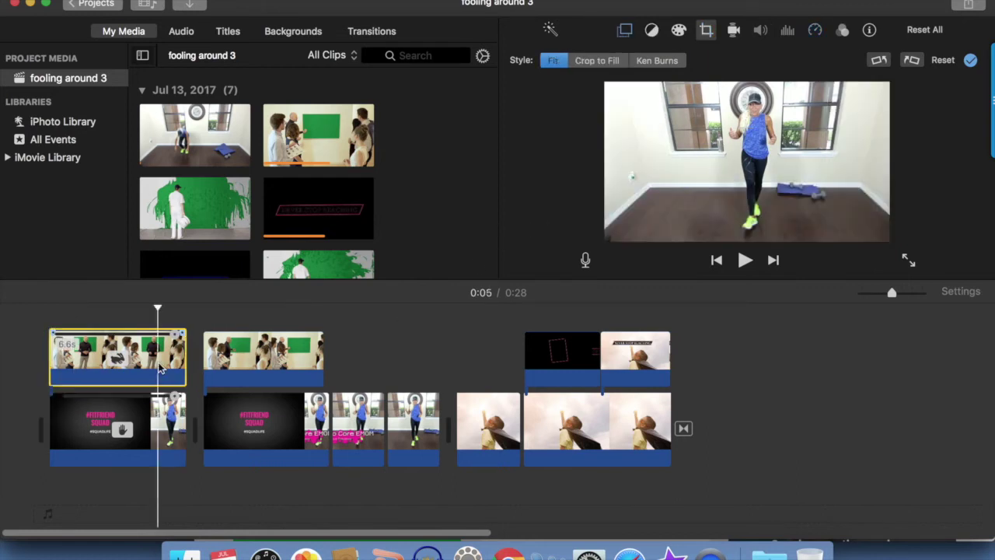
click(114, 416)
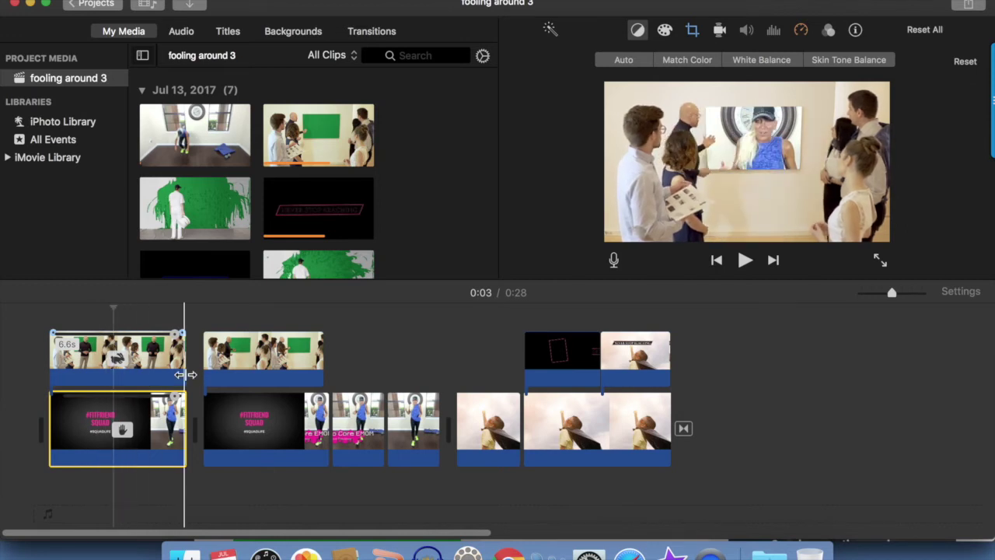
Inspect the second main clip's Ken Burns start and end framing, then play from the start.
click(230, 370)
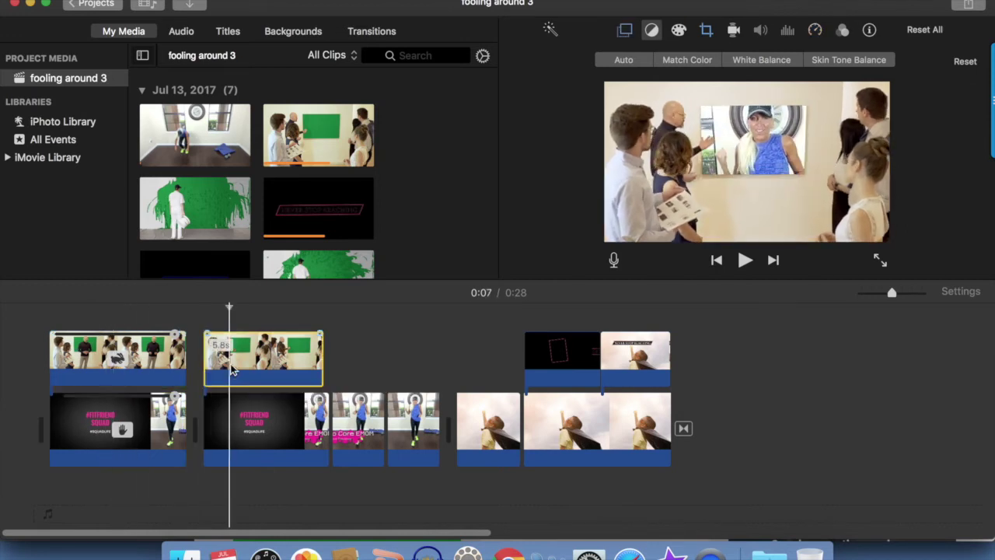
click(239, 433)
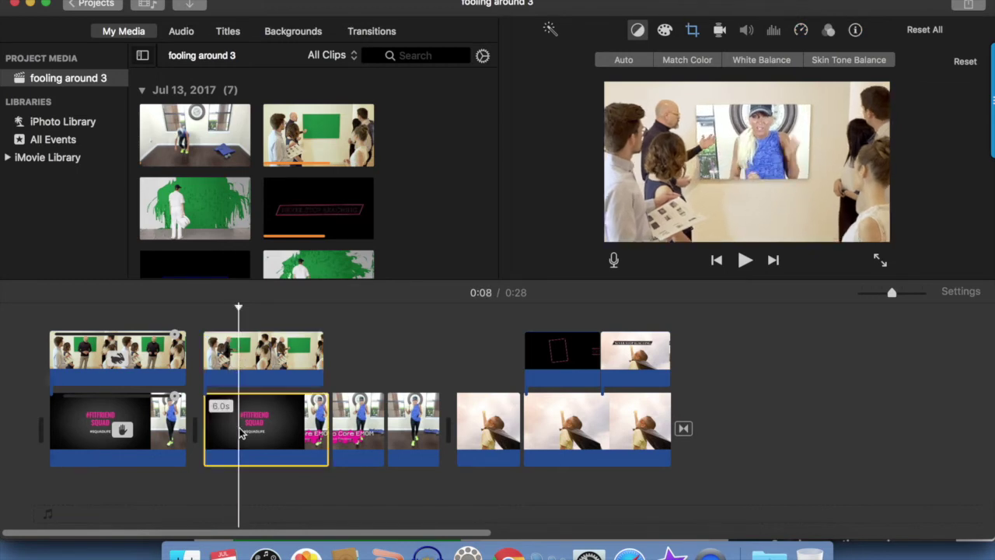
click(689, 30)
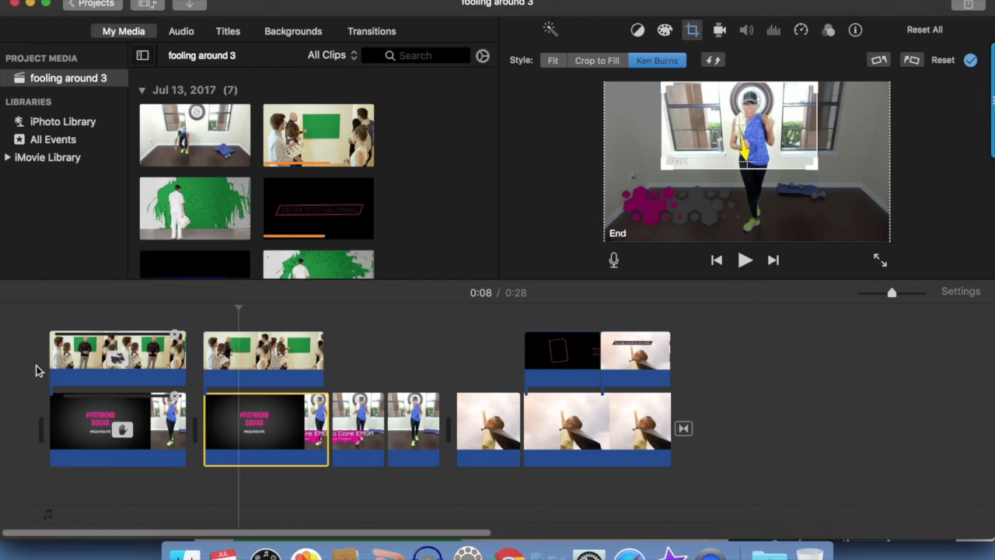
key(backslash)
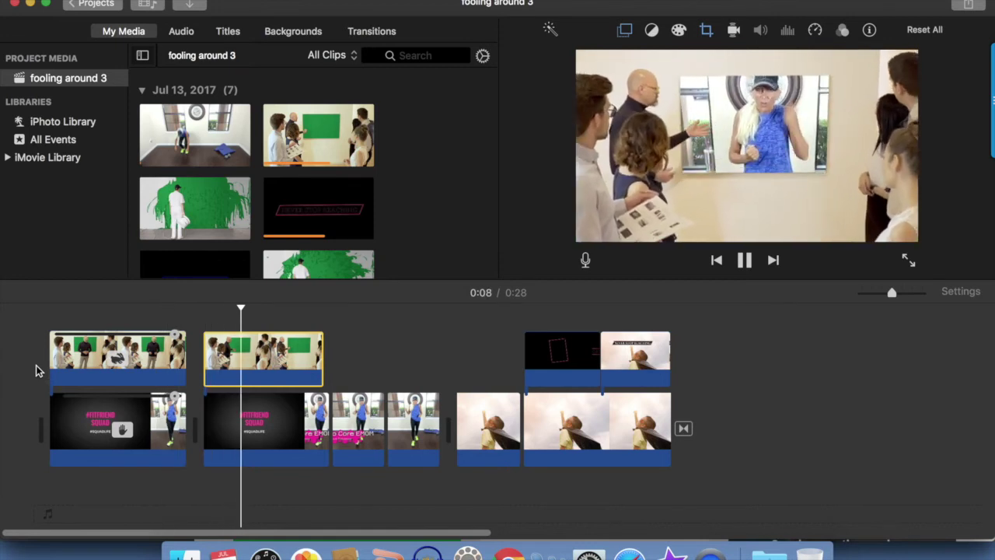
click(250, 366)
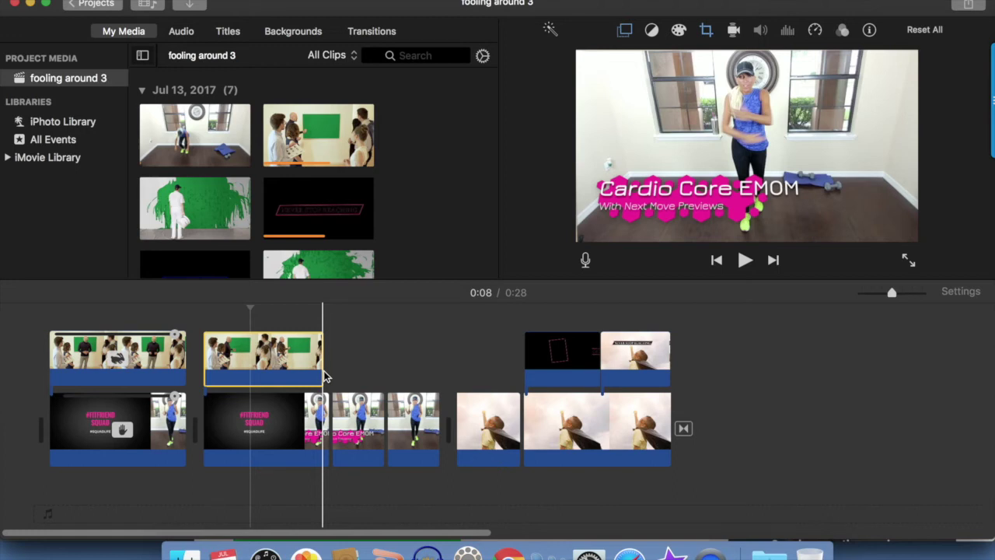
key(space)
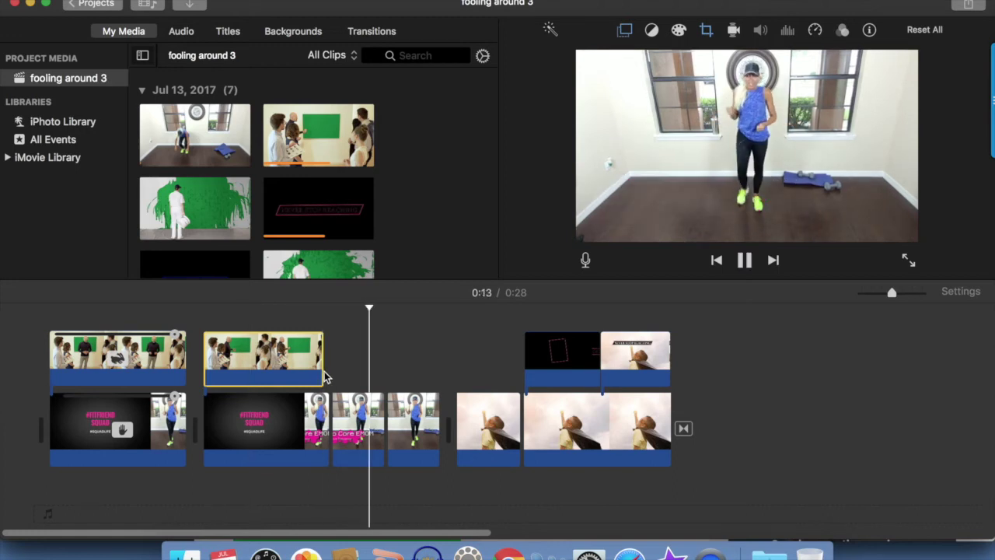
key(space)
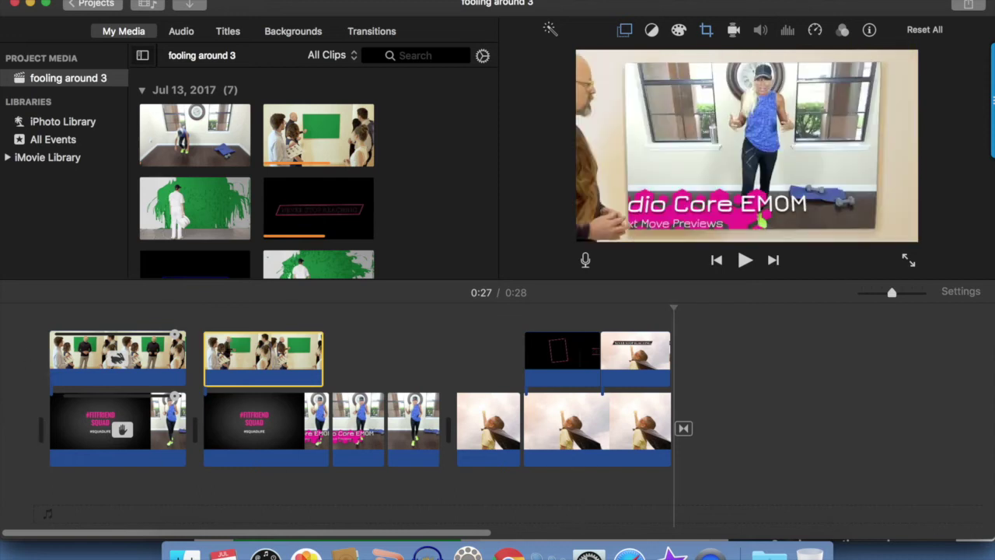
click(968, 7)
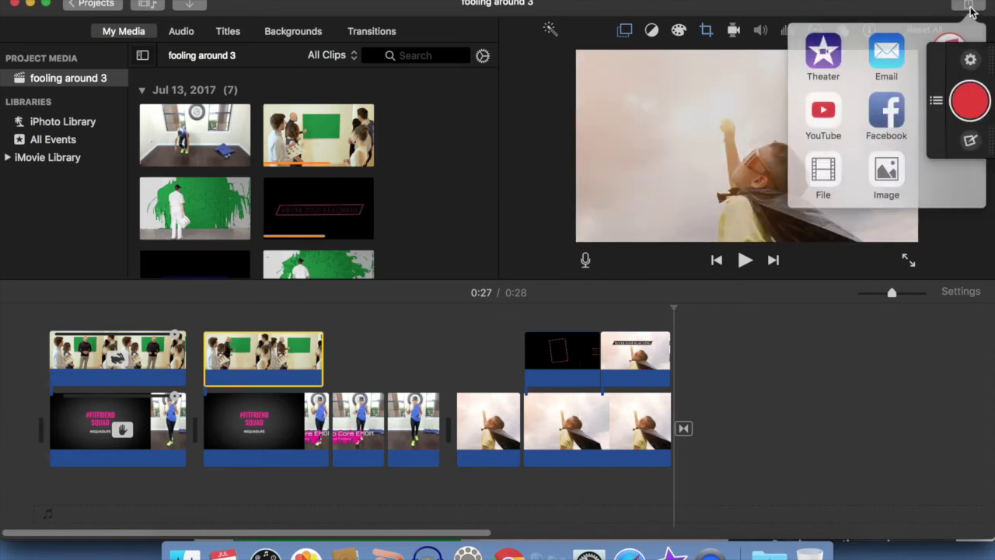
Export the movie as 'green screen 1' to the Desktop, replacing the existing file.
click(826, 173)
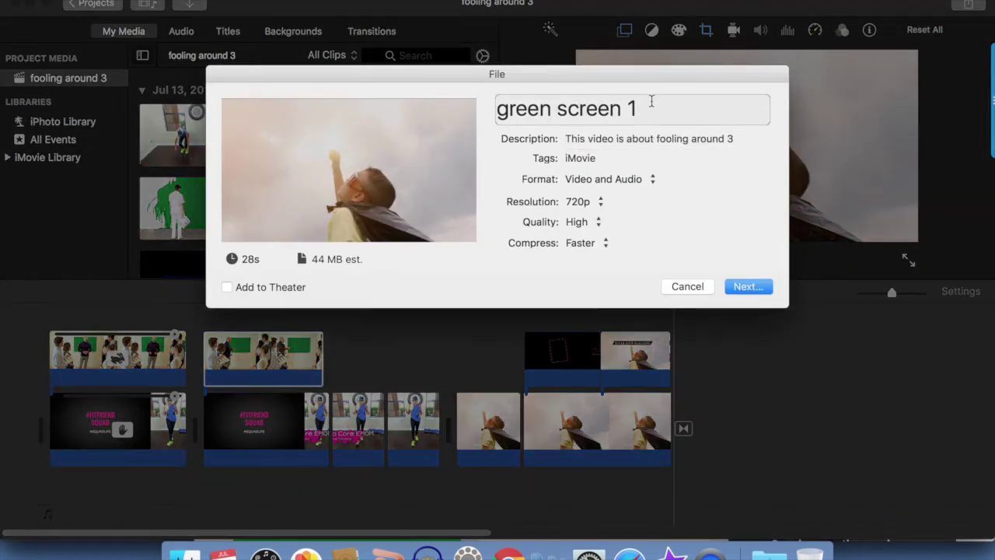
key(Tab)
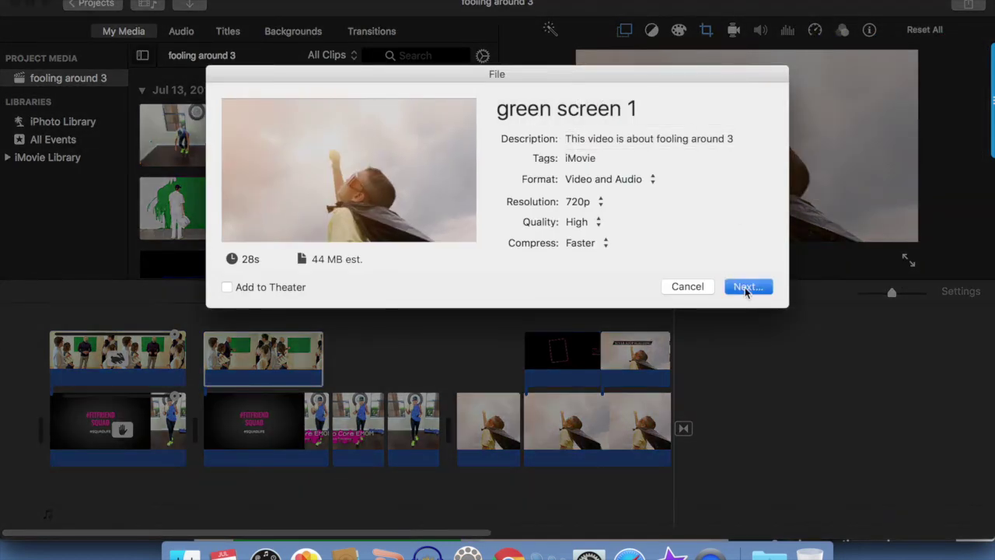
click(745, 287)
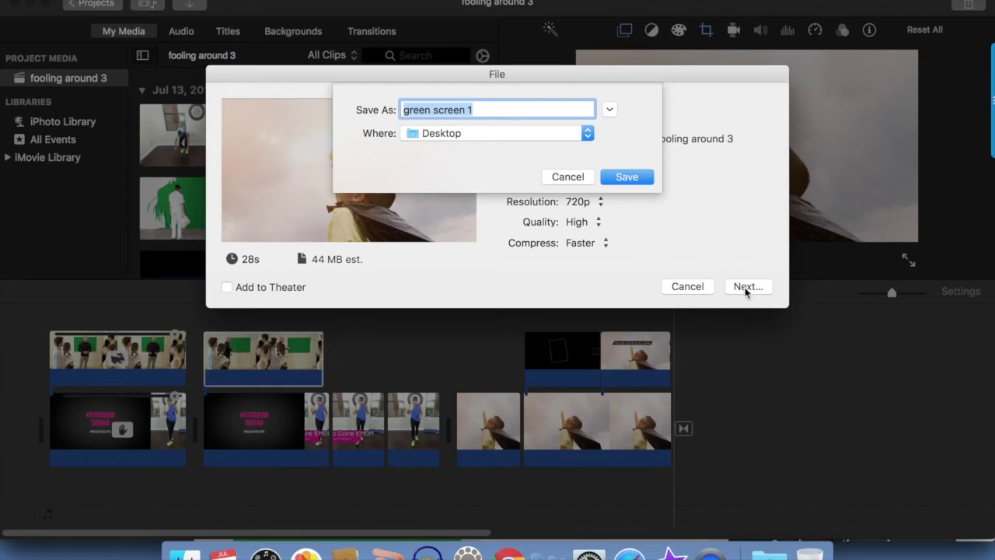
click(634, 180)
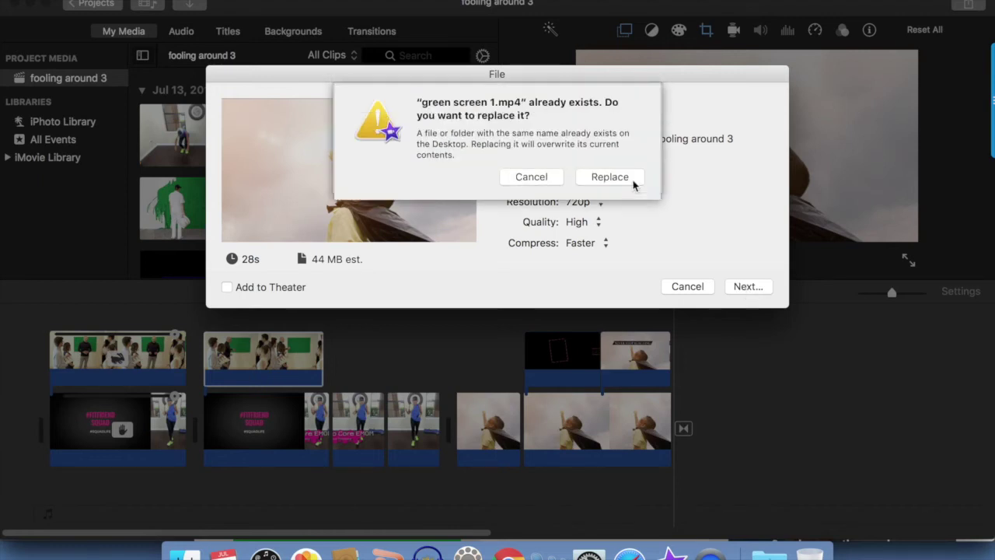
click(612, 177)
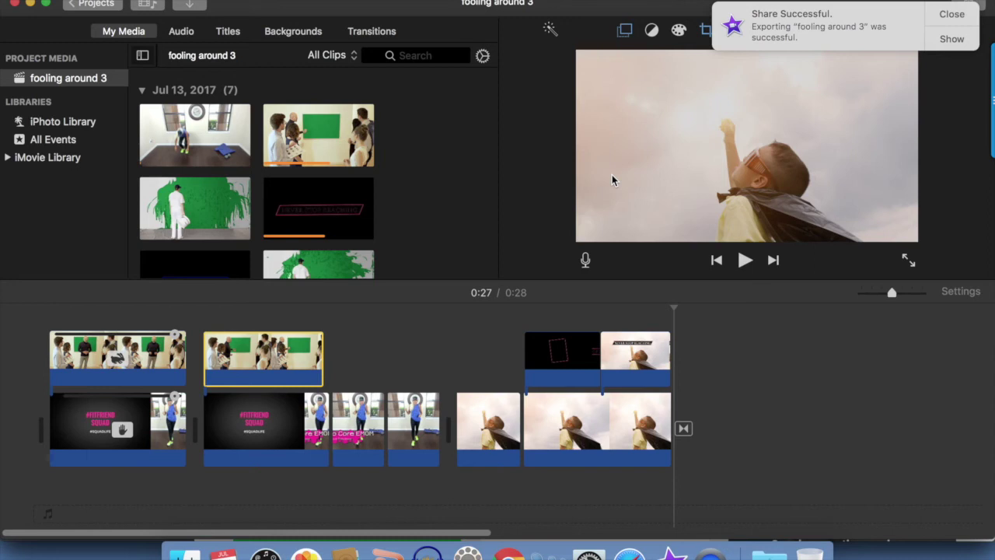
Import the exported green screen 1.mp4 into the project's media.
click(950, 14)
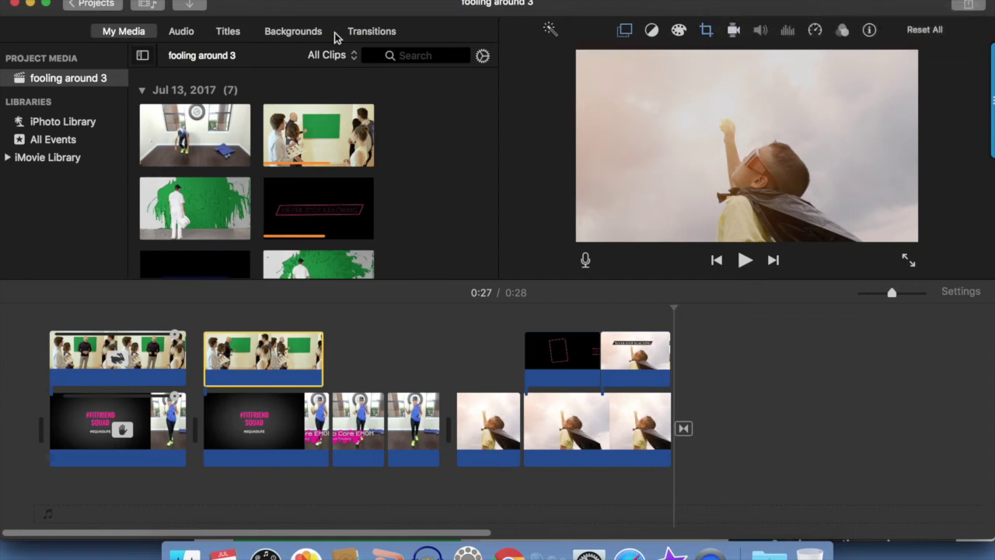
click(192, 4)
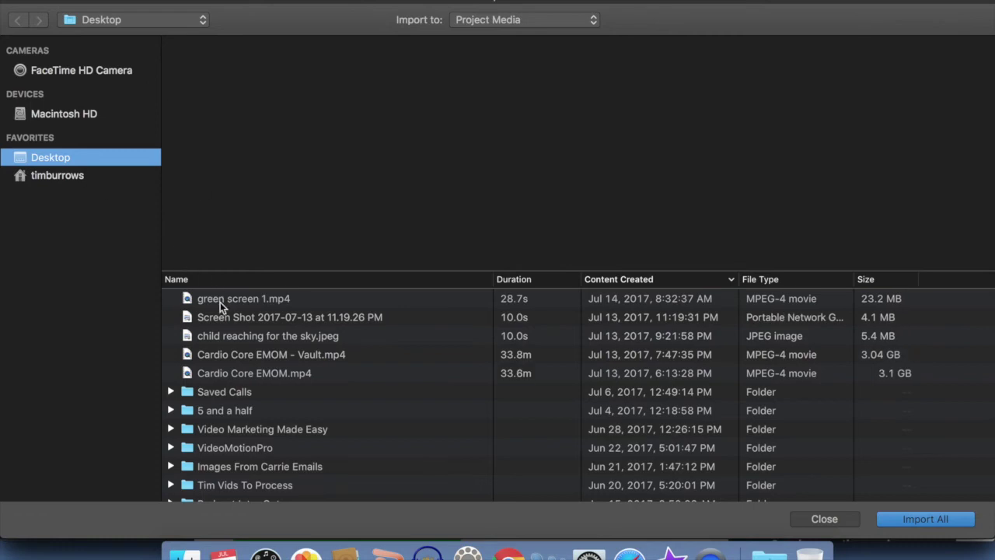
click(220, 302)
key(Return)
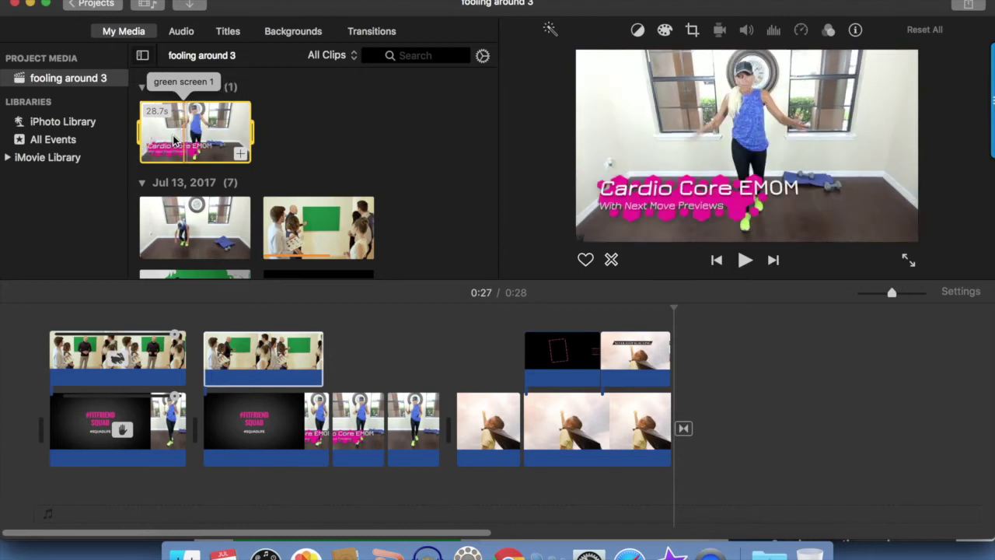
Select every overlay and main-track clip in the timeline and delete them.
click(253, 384)
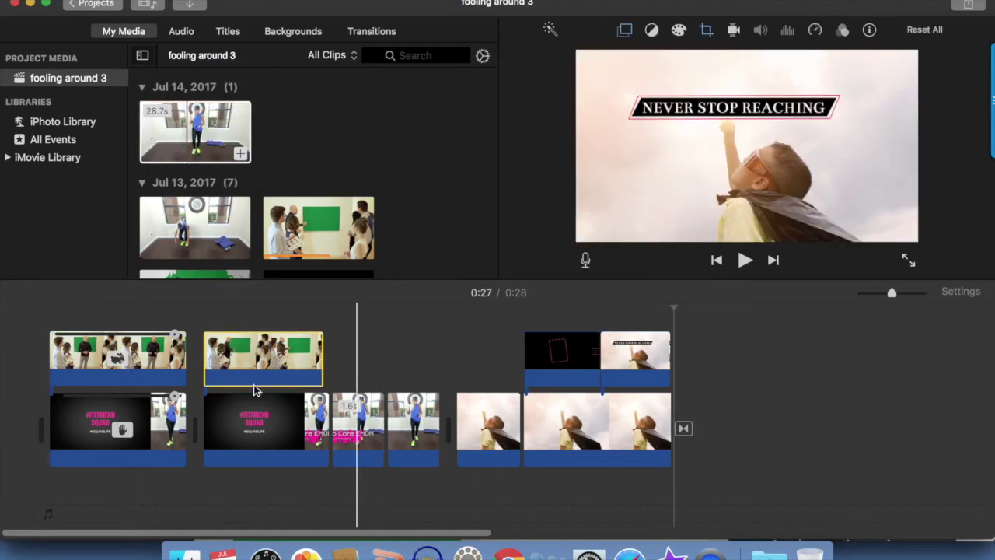
click(131, 372)
super+click(144, 421)
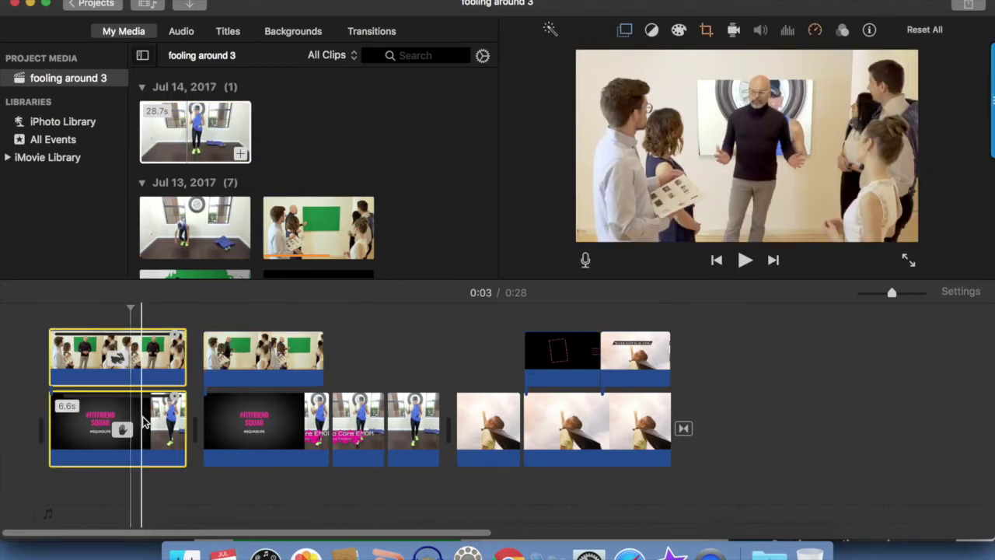
super+click(207, 373)
super+click(213, 420)
super+click(366, 426)
super+click(397, 426)
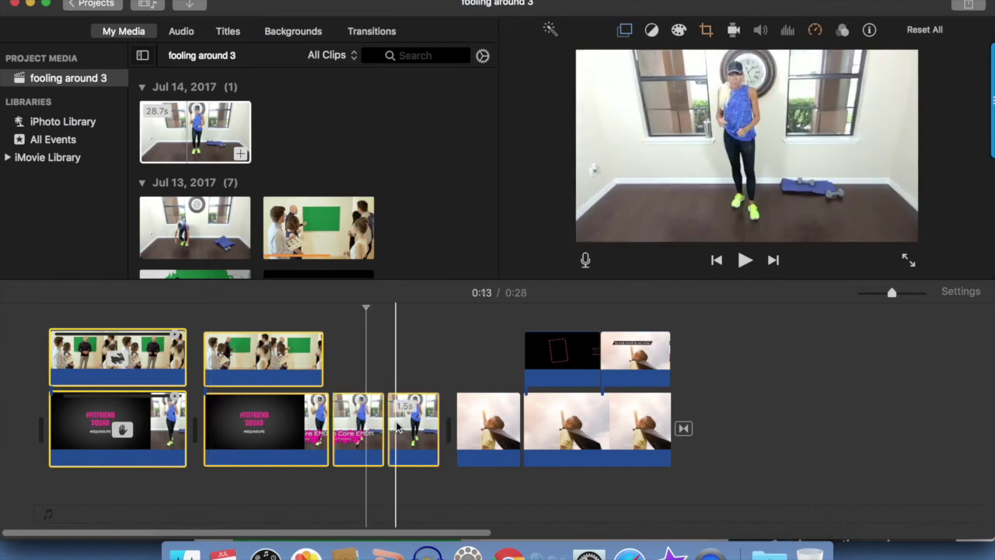
super+click(482, 427)
super+click(538, 361)
super+click(544, 426)
super+click(633, 360)
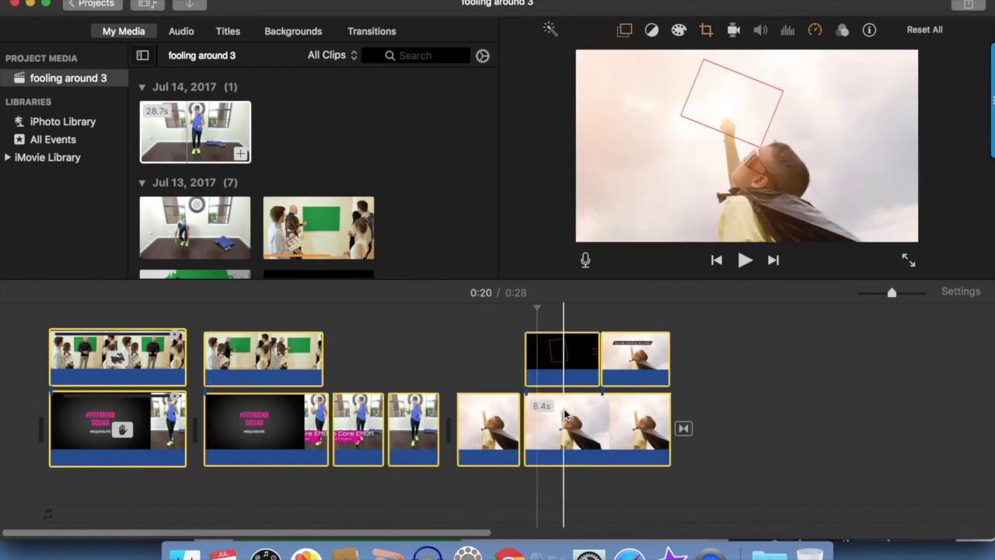
click(565, 416)
key(Delete)
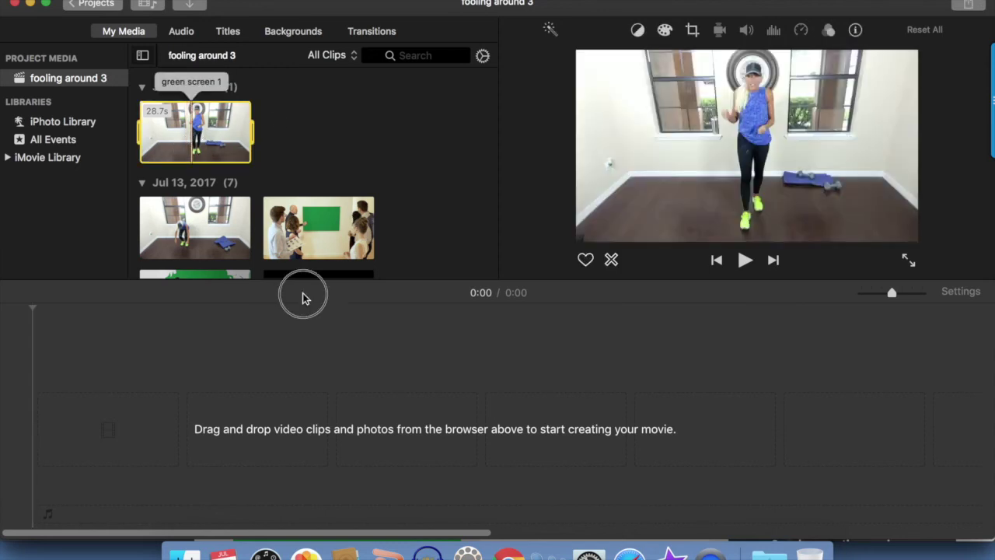
Place the Jul 14 movie on the timeline, connect the paint-splash clip above its start, and preview.
drag(193, 153, 111, 433)
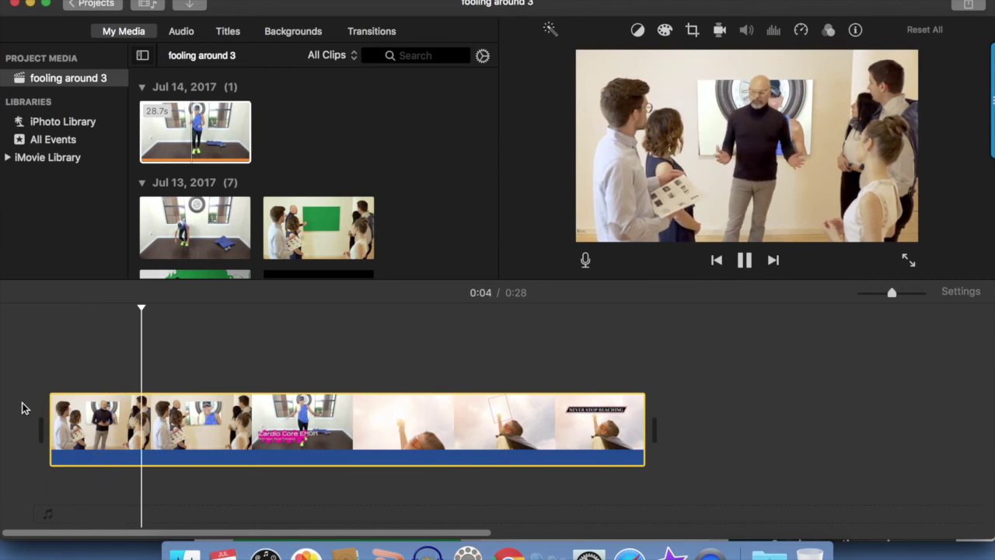
key(space)
scroll(233, 233, down, 5)
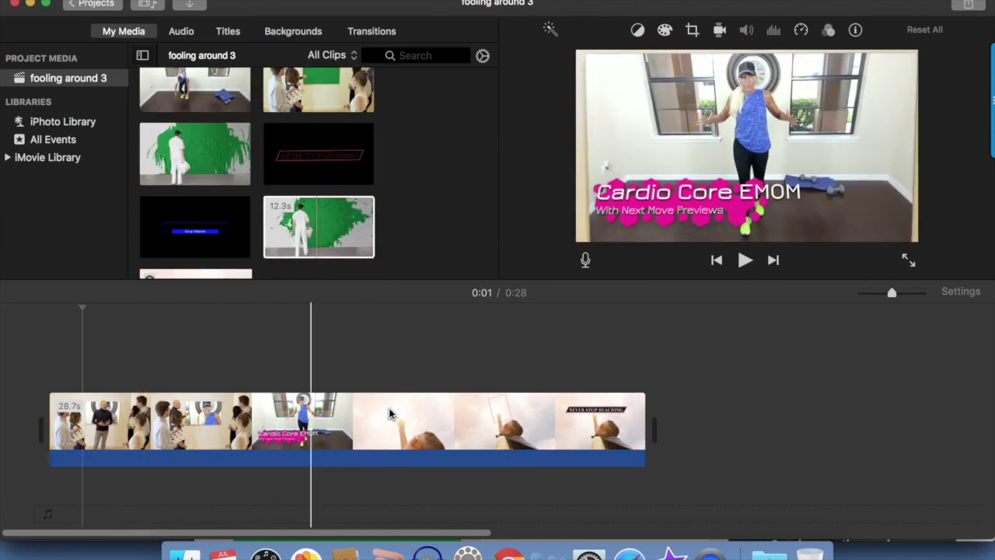
drag(350, 249, 292, 368)
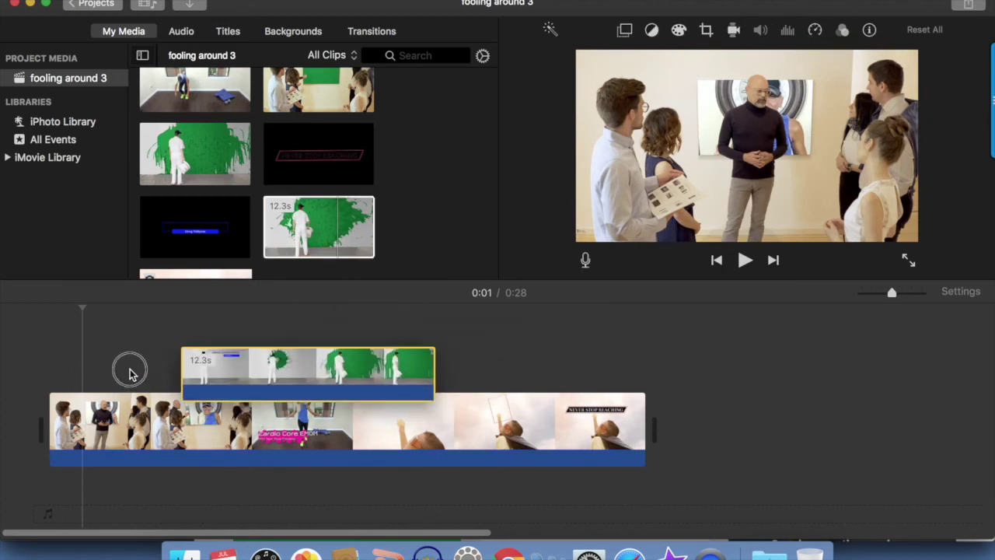
drag(293, 369, 30, 358)
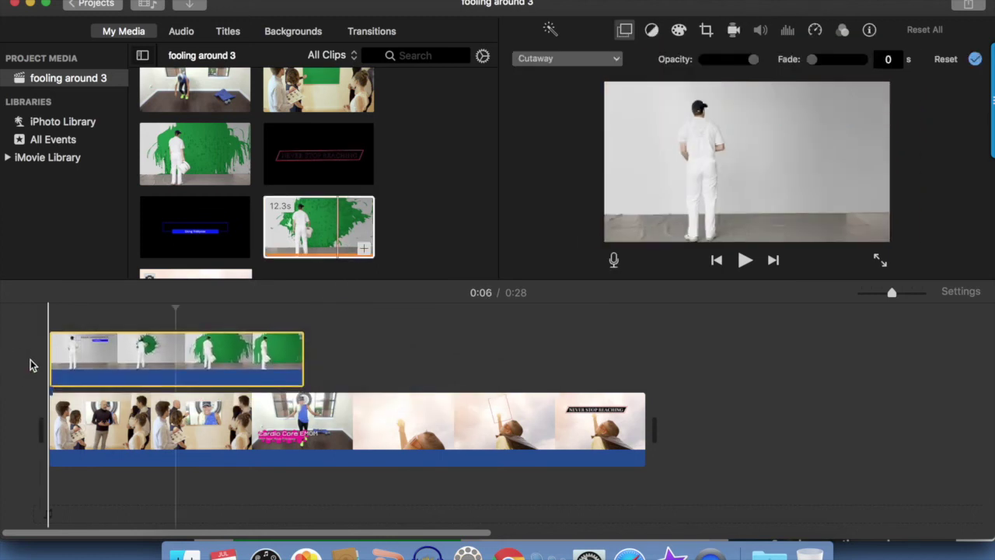
key(space)
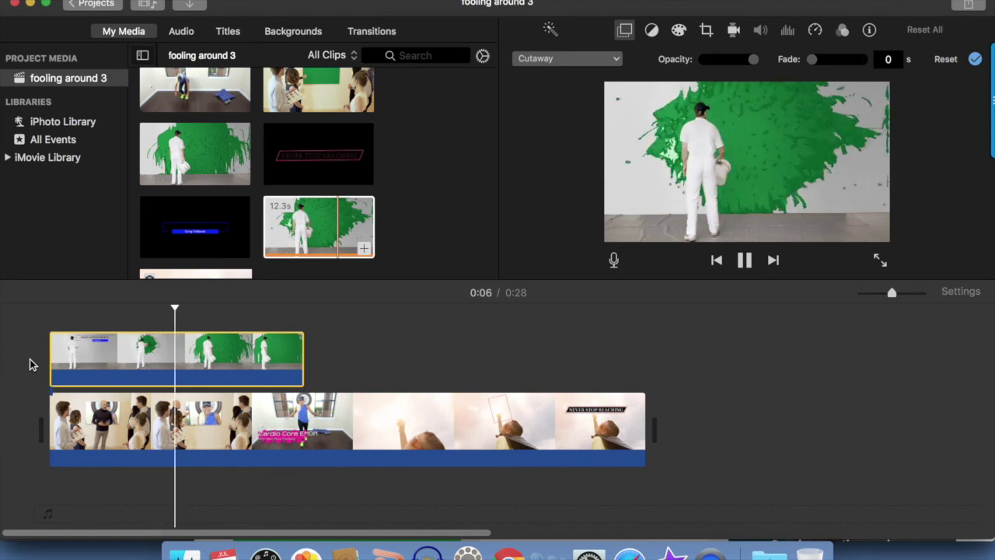
key(space)
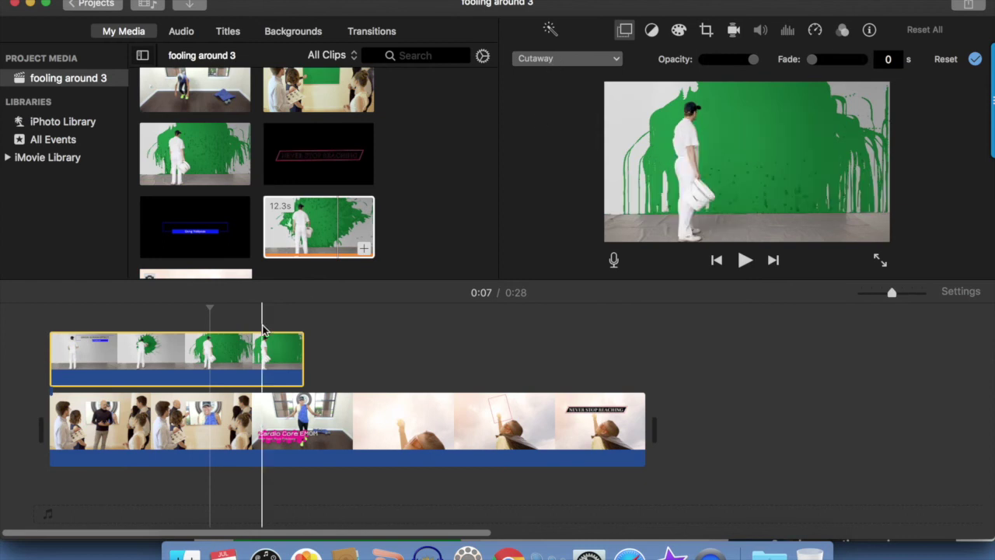
Switch the paint-splash overlay from Cutaway to Green/Blue Screen and preview the keyed composite.
click(246, 420)
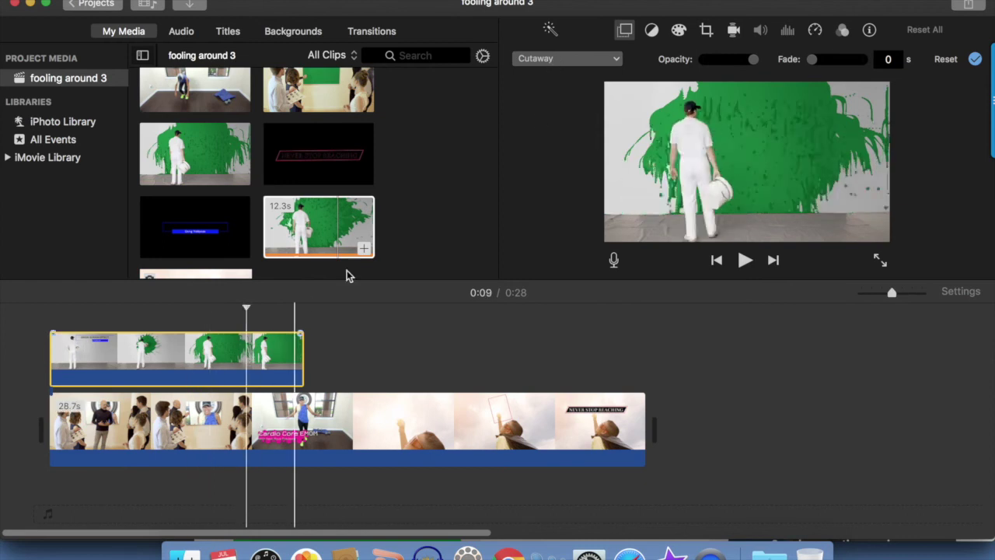
click(535, 66)
click(551, 88)
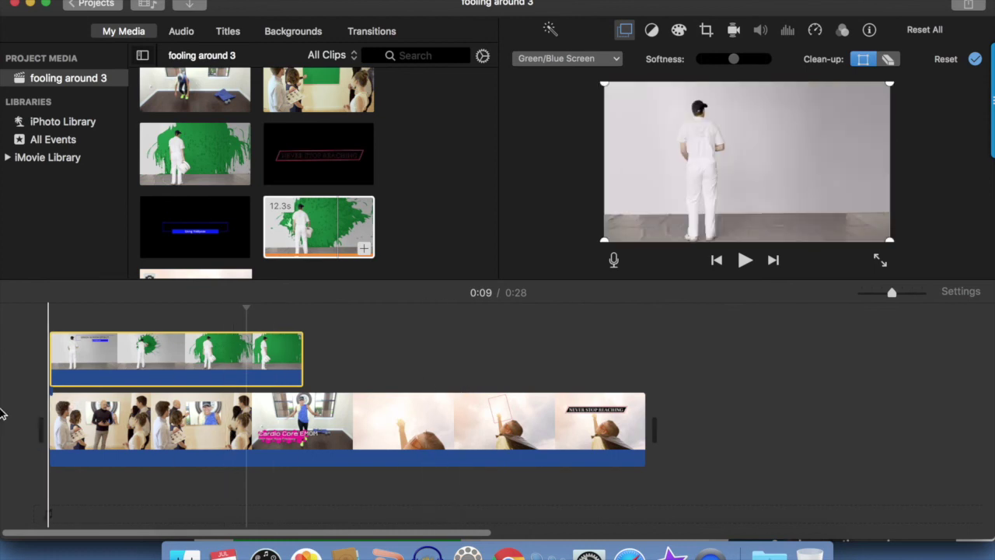
key(space)
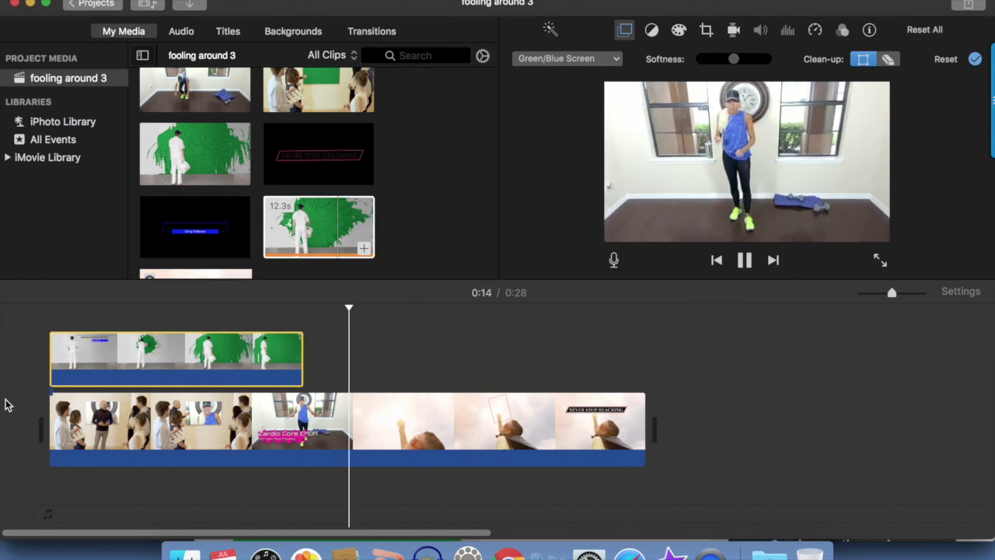
key(space)
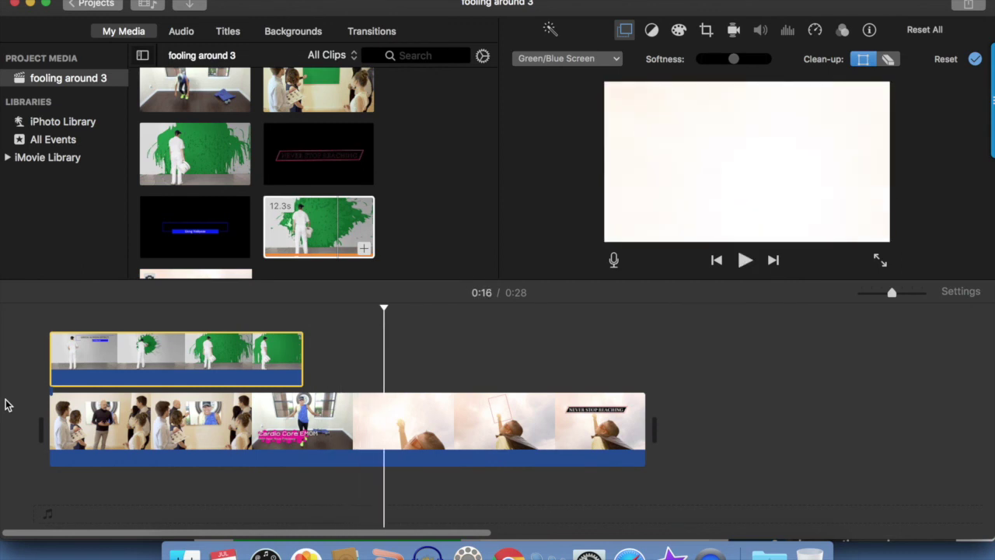
Split the paint-splash clip at 0:07.
click(203, 358)
right_click(203, 359)
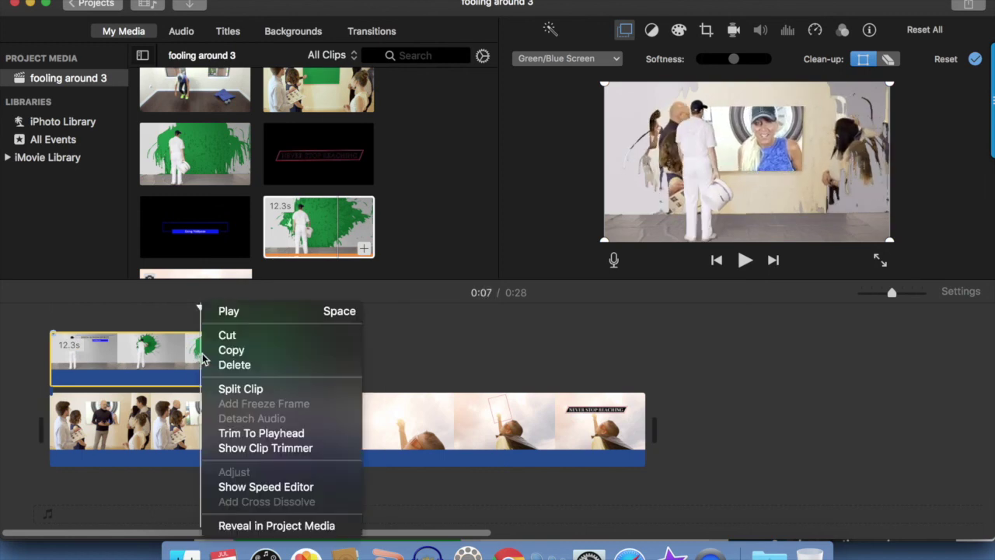
click(219, 388)
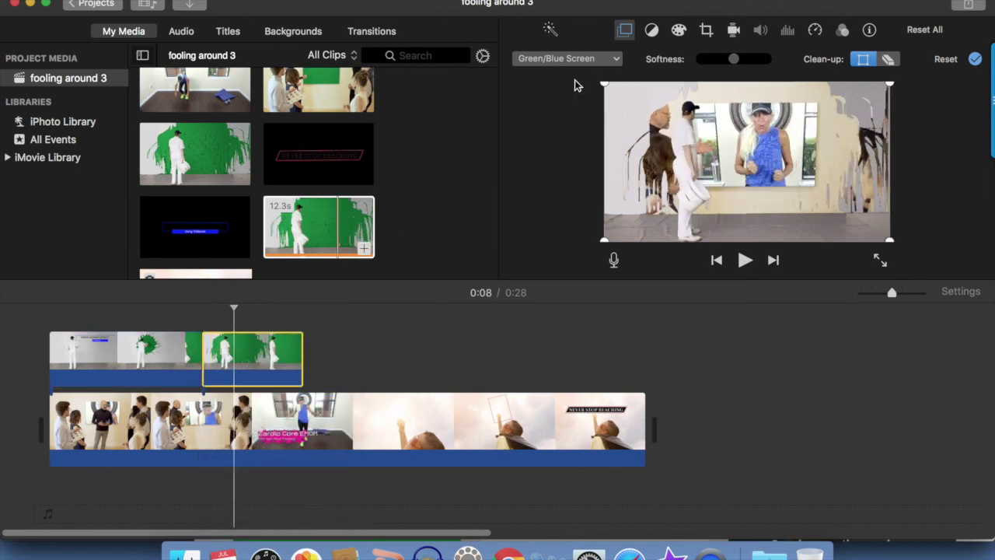
Give the second part a Ken Burns zoom toward the upper right, then play it from 0:06.
click(706, 31)
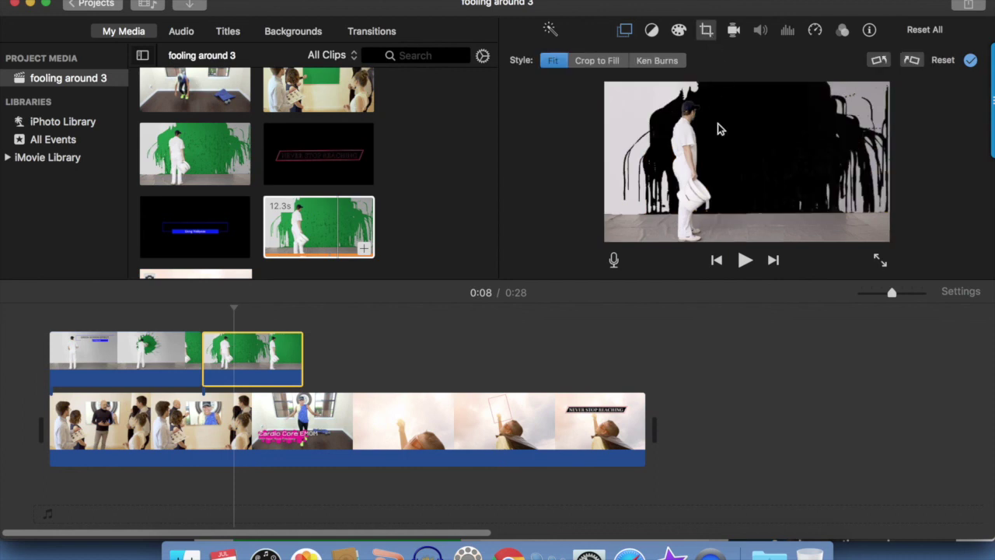
click(653, 62)
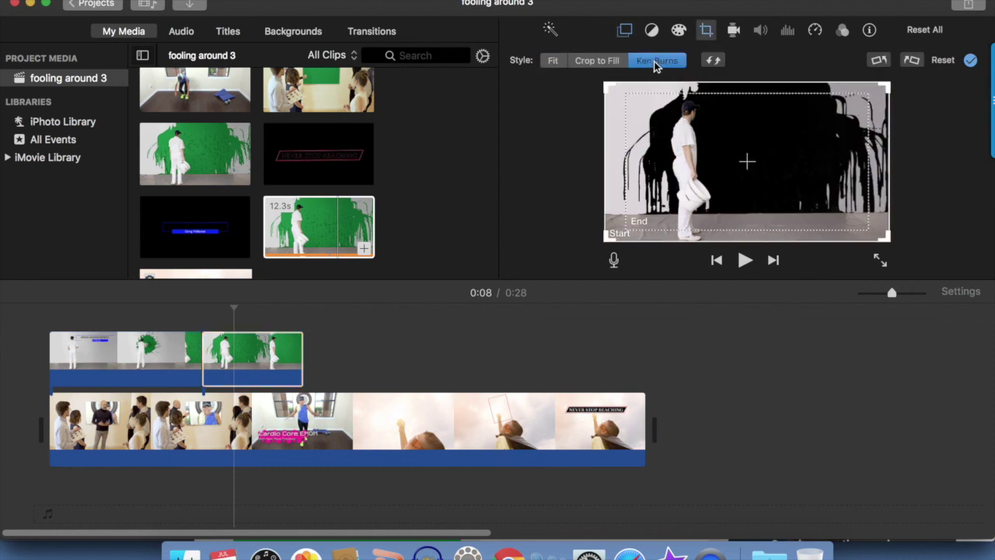
click(634, 223)
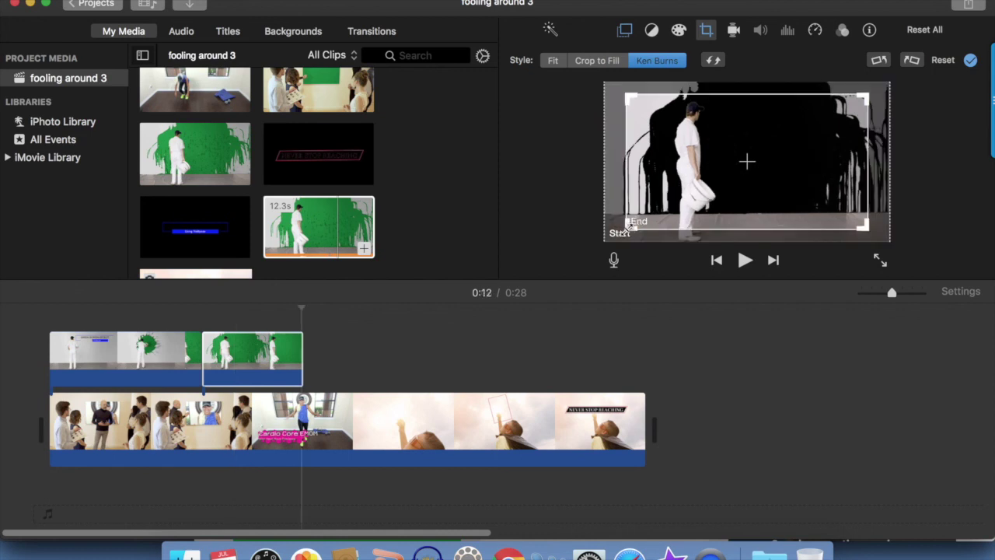
drag(626, 224, 702, 195)
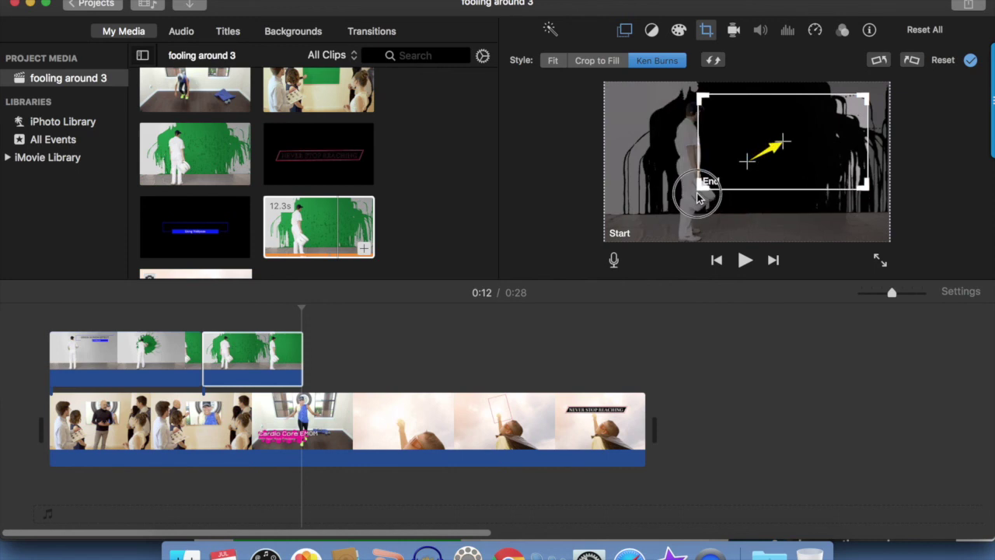
drag(779, 140, 754, 148)
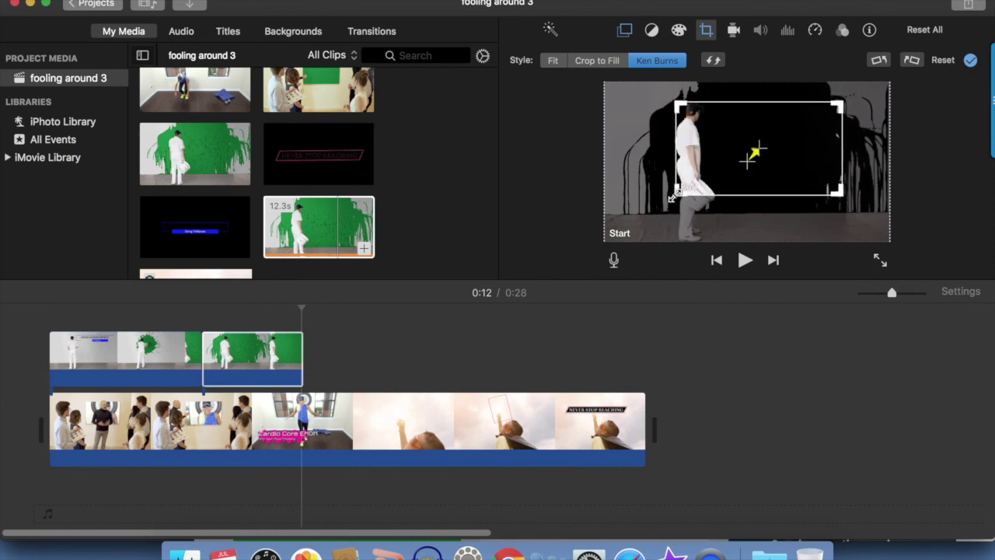
drag(671, 197, 716, 170)
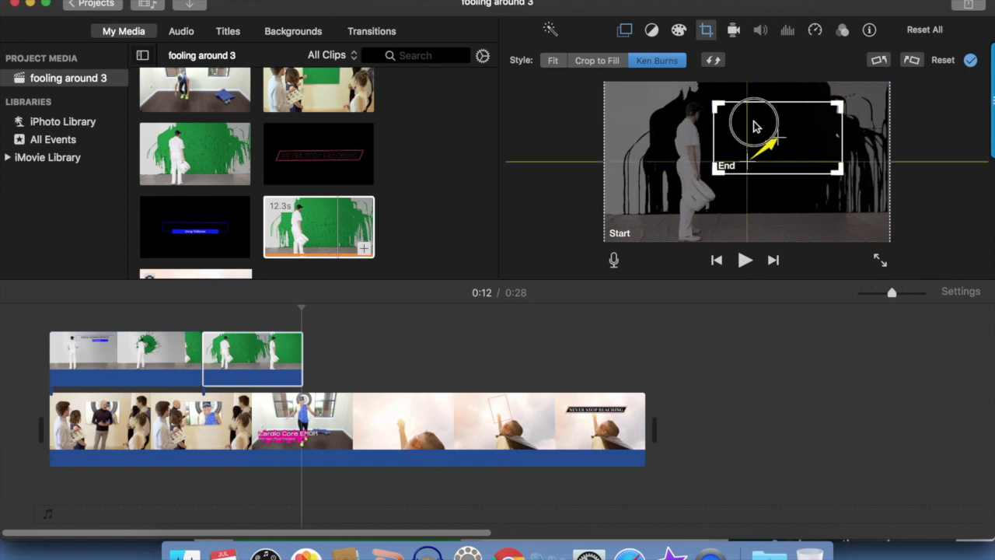
drag(756, 126, 751, 116)
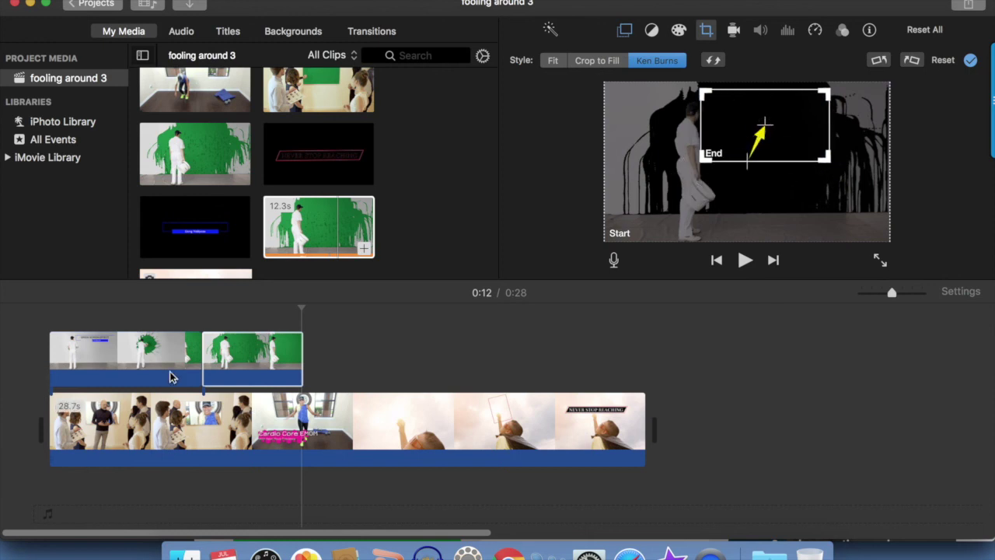
click(167, 334)
key(space)
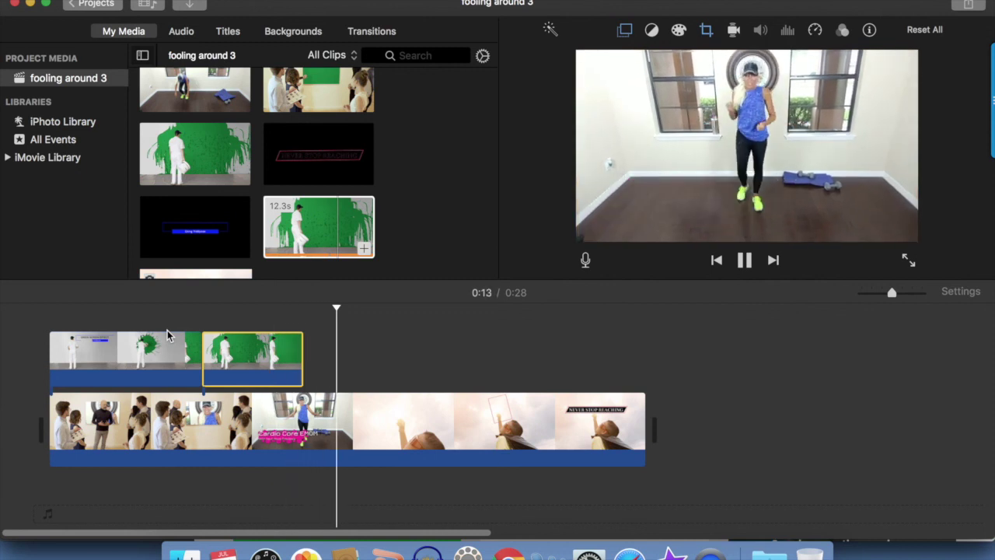
key(space)
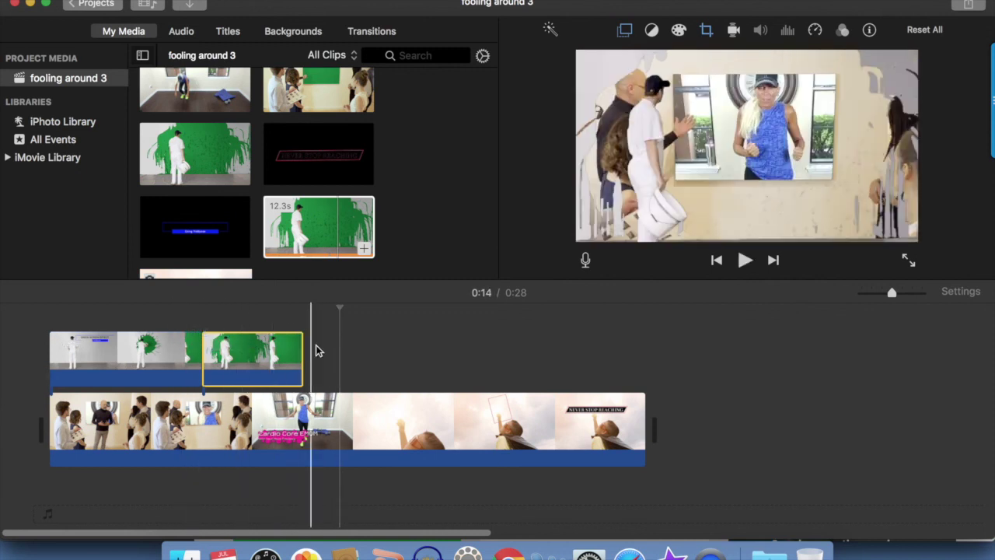
click(148, 336)
key(space)
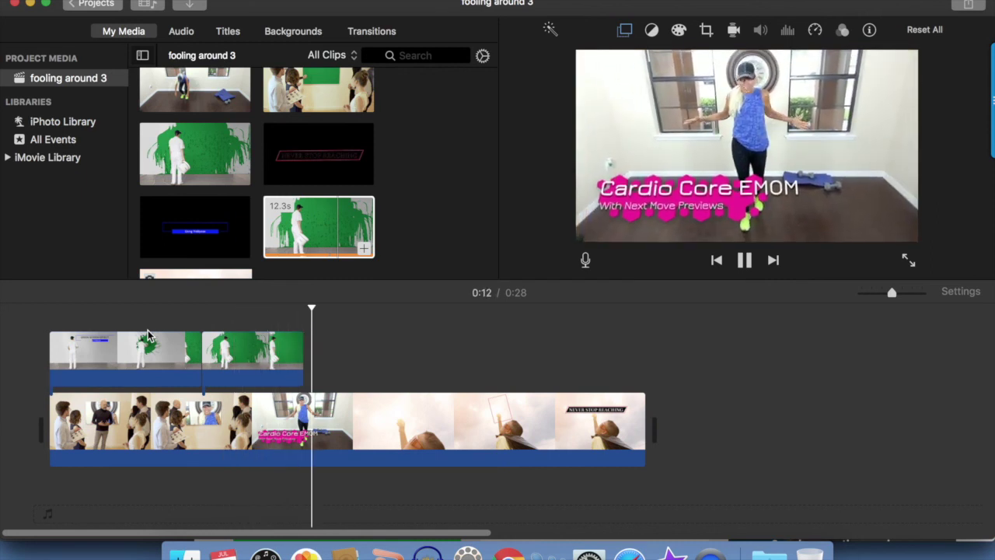
key(End)
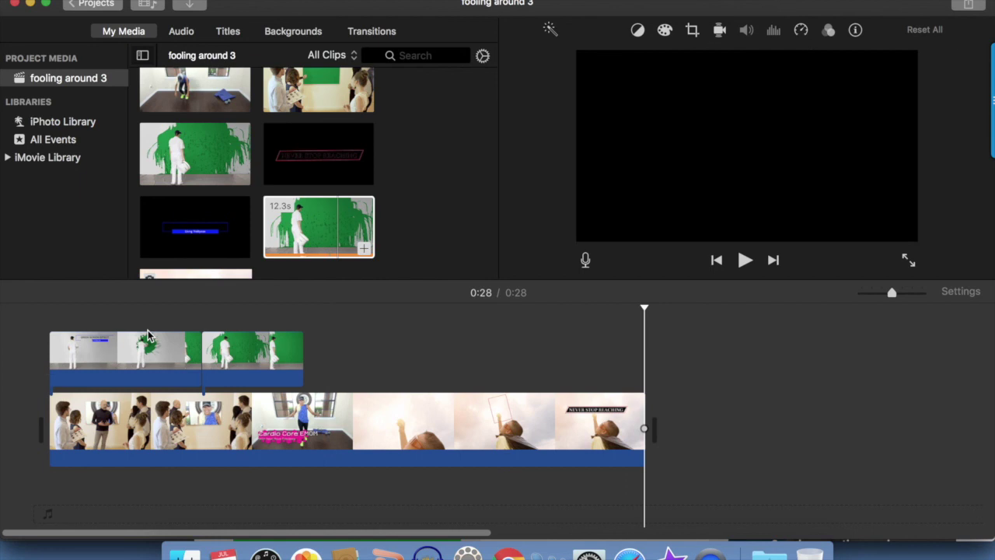